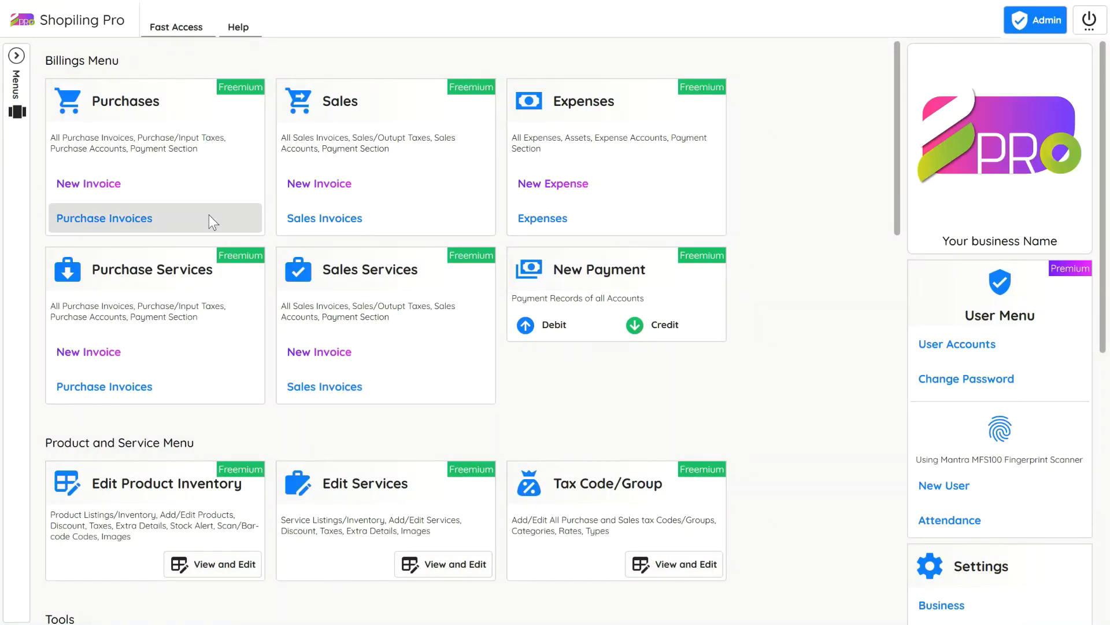
Look over the purchase and sales invoice lists, closing each one again.
left_click(209, 218)
key("Escape")
left_click(400, 218)
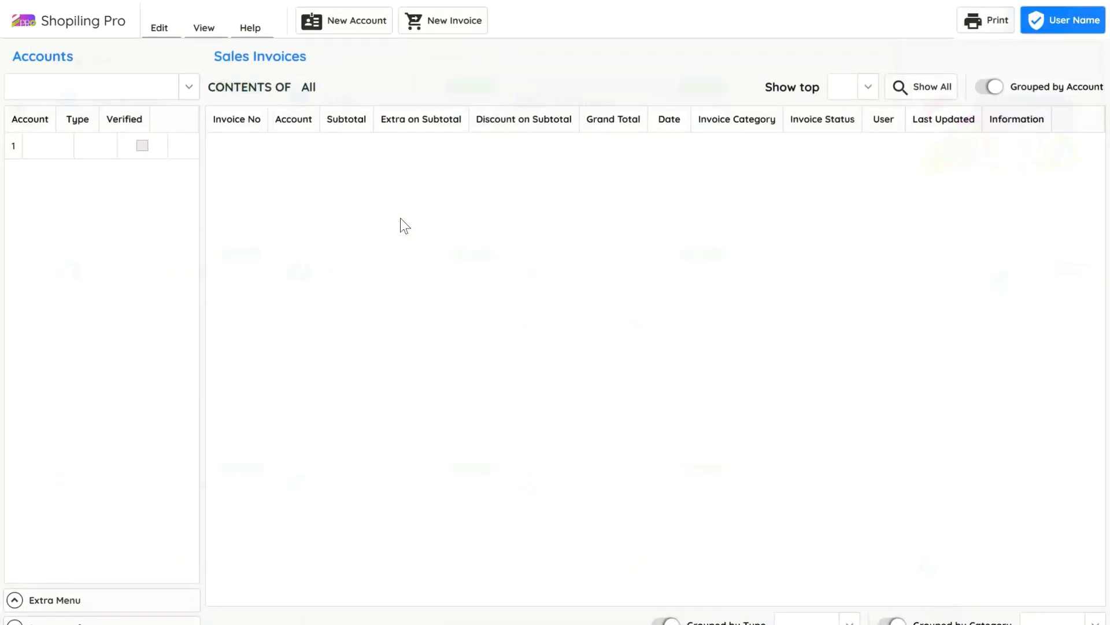
key("Escape")
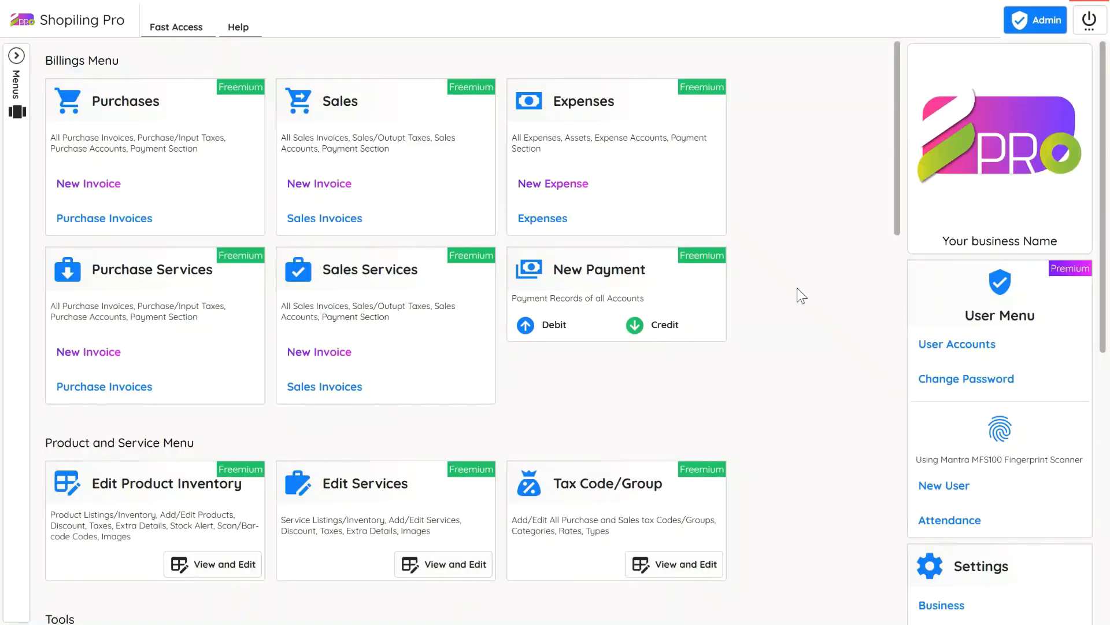
scroll(786, 305, "down", 3)
scroll(786, 304, "down", 1)
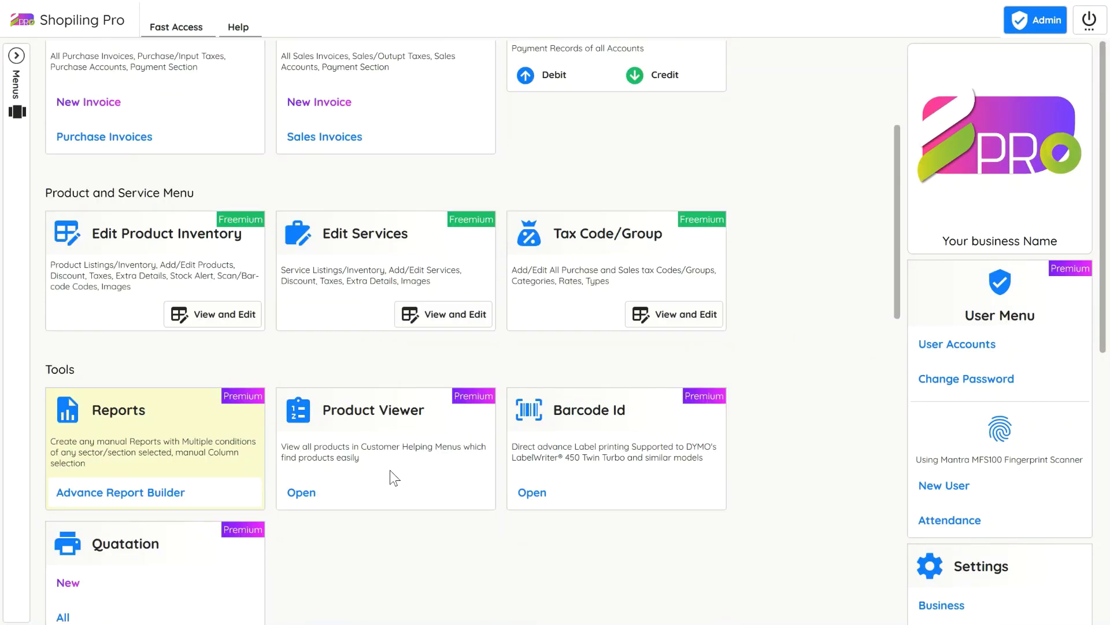
Generate the company-grouped product stock report in Advance Report Builder, in print layout at 100% zoom.
left_click(192, 500)
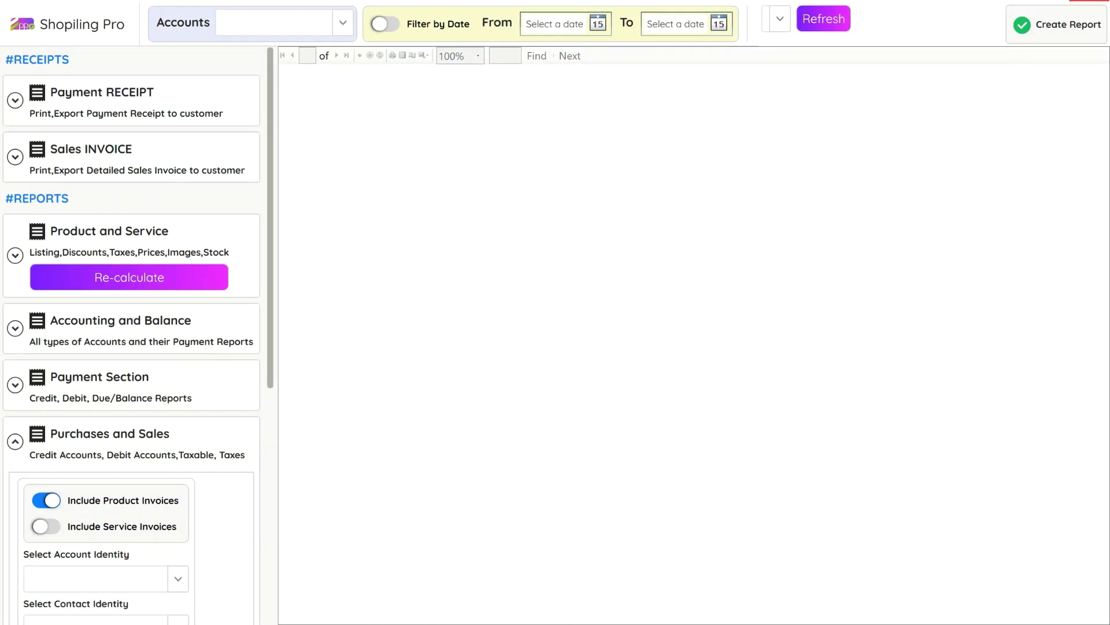
left_click(1047, 34)
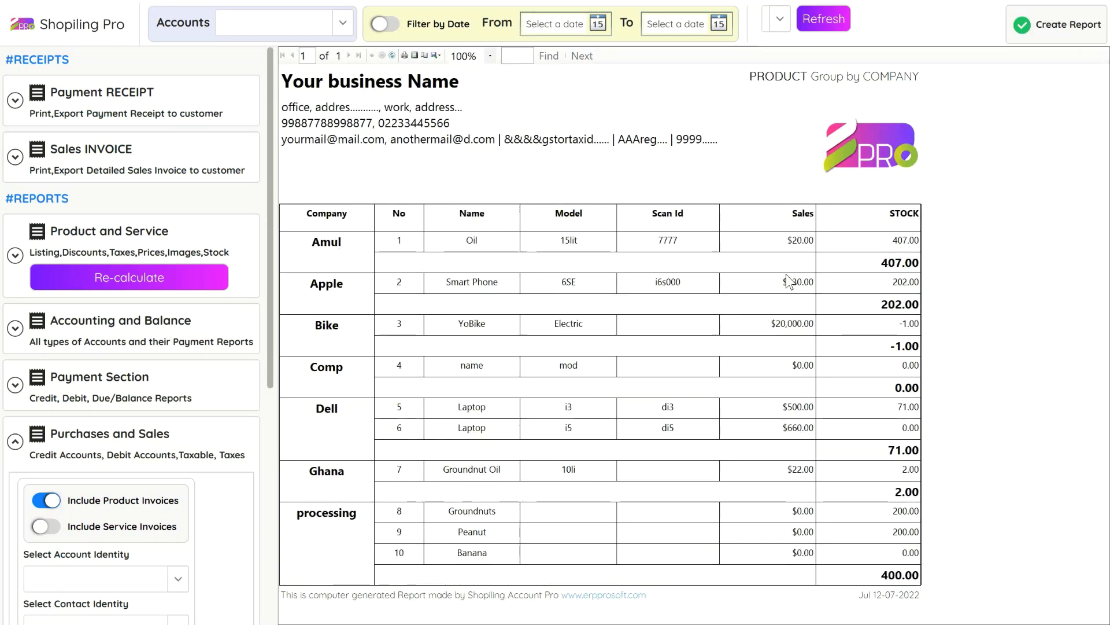
left_click(415, 56)
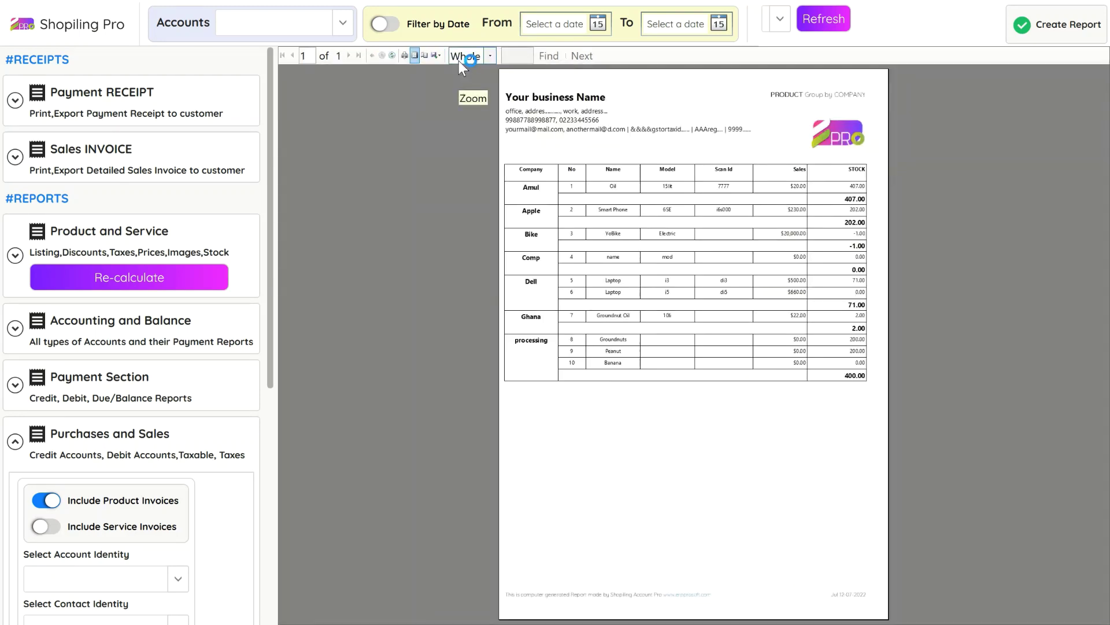
left_click(460, 57)
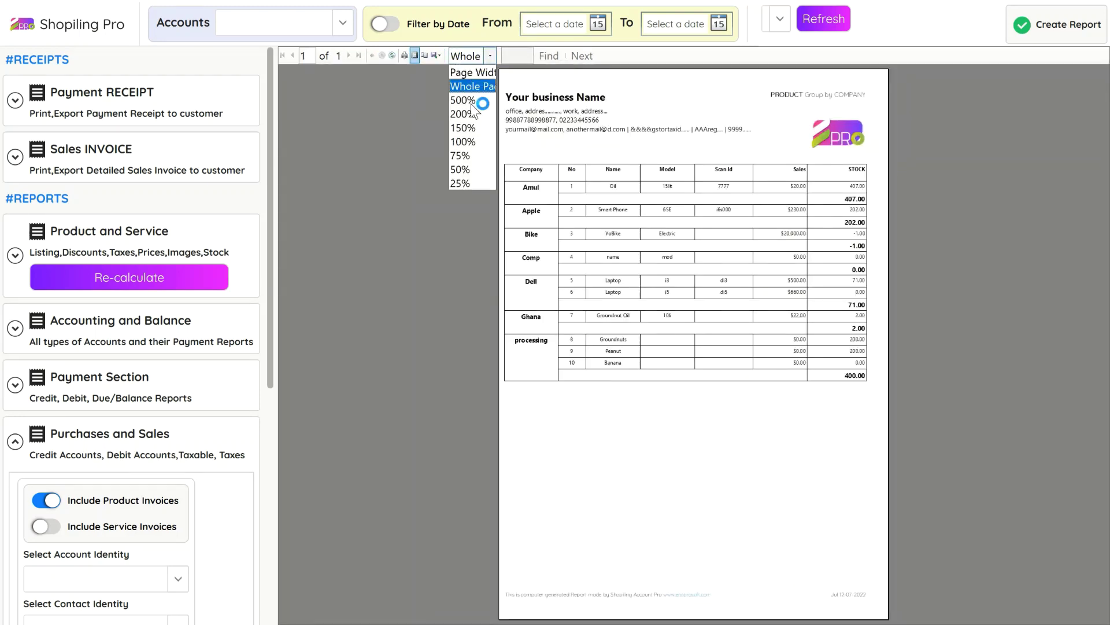
left_click(466, 142)
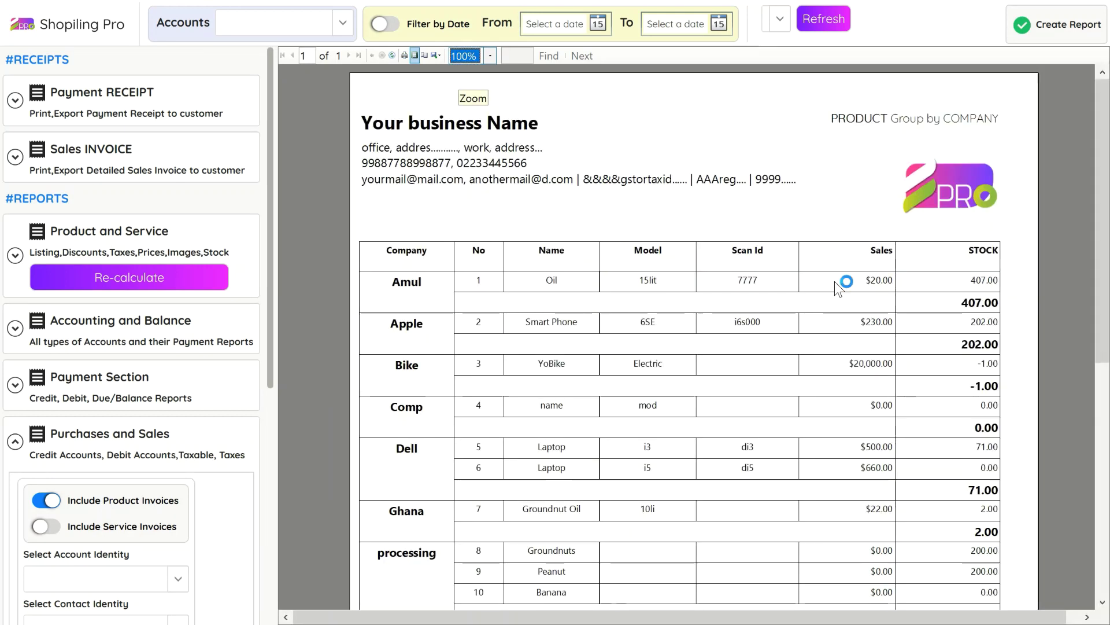
Export the company-grouped stock report to Word from its right-click menu.
left_click(435, 55)
left_click(416, 147)
right_click(416, 147)
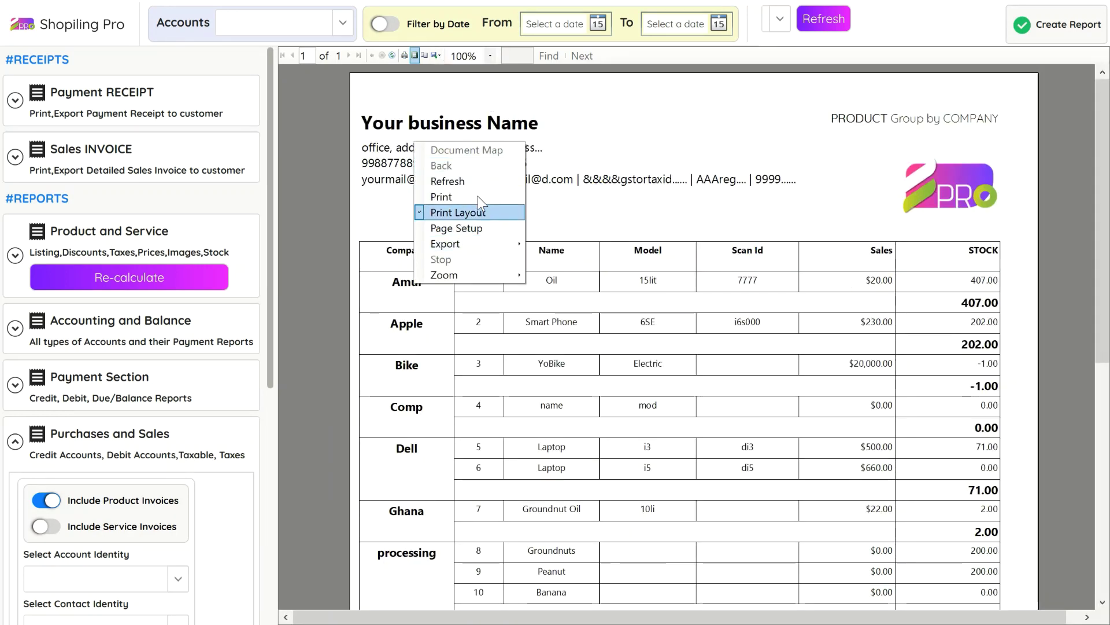
mouse_move(480, 245)
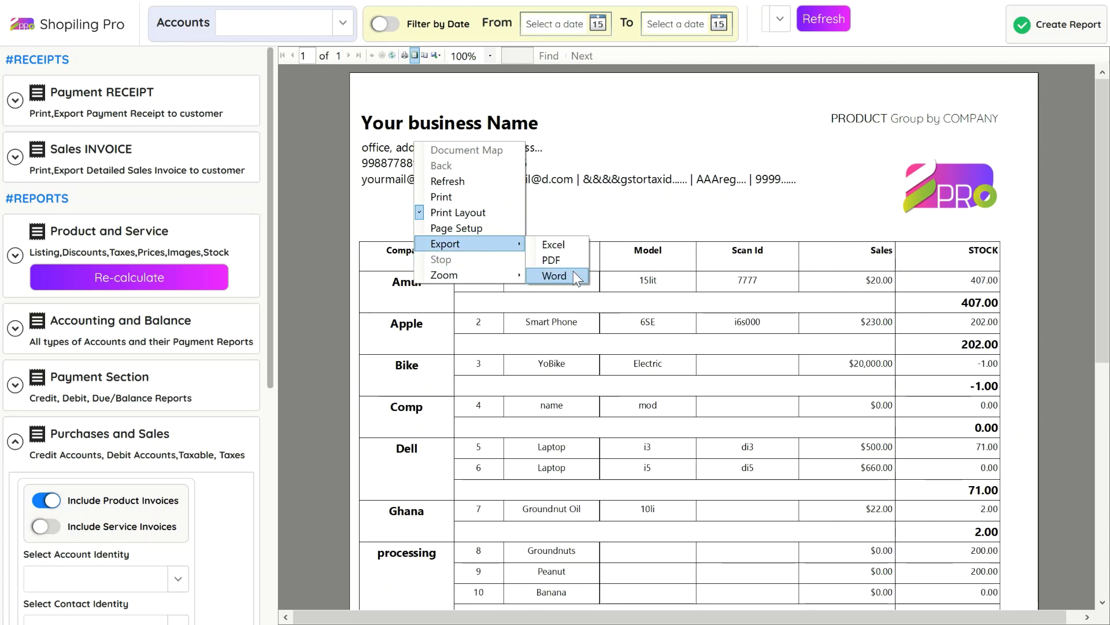
left_click(573, 272)
Re-calculate the full stock, confirming Yes and acknowledging the completion message.
scroll(488, 289, "down", 1)
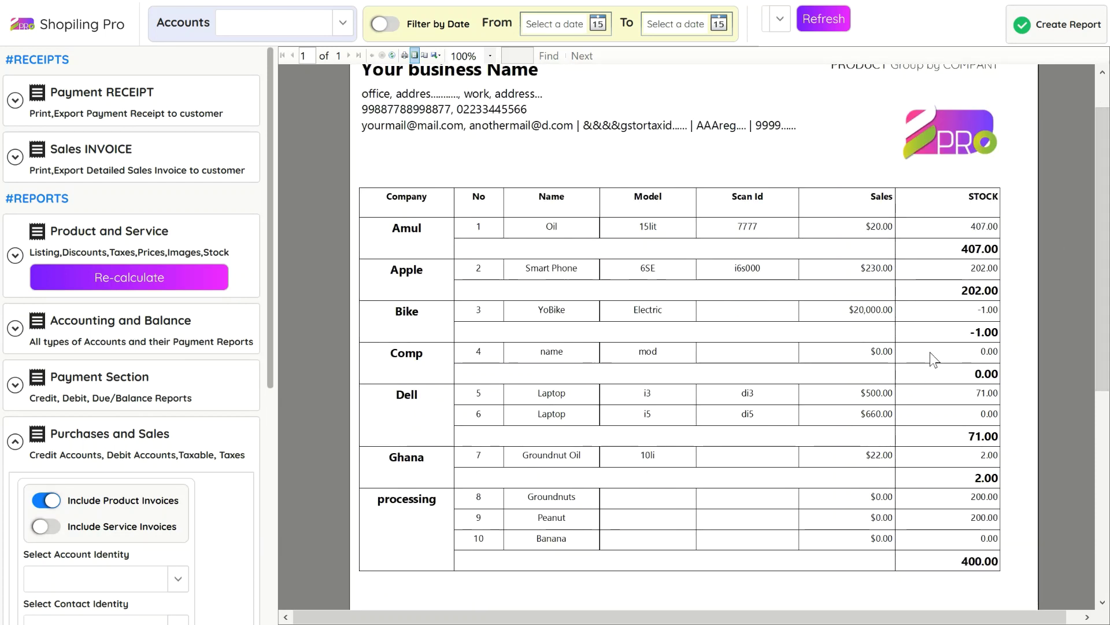
left_click(175, 280)
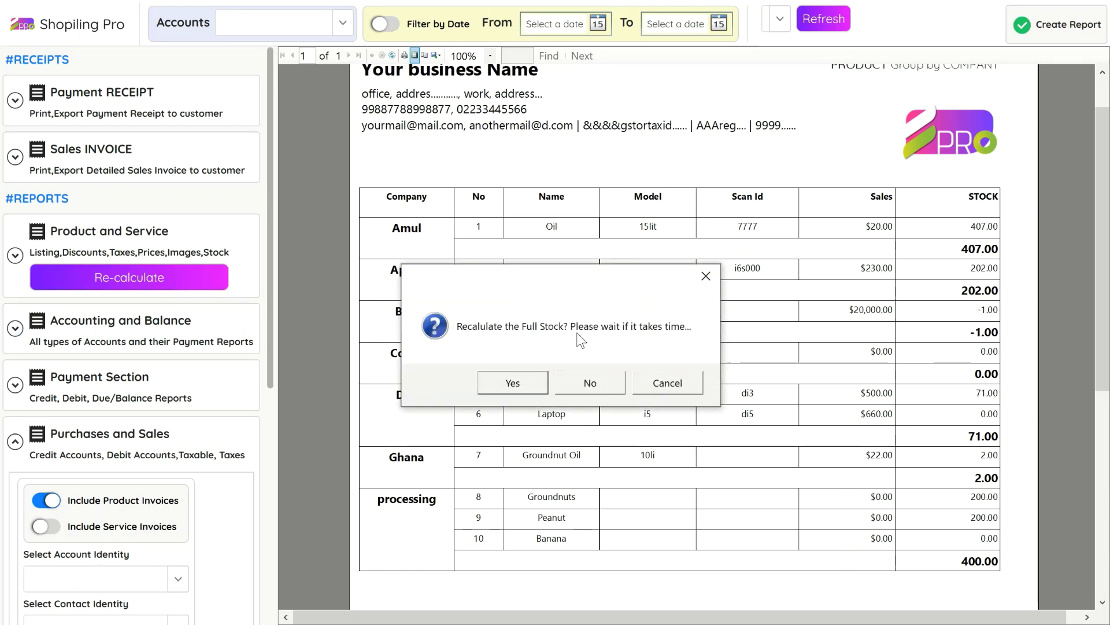
left_click(536, 381)
left_click(584, 376)
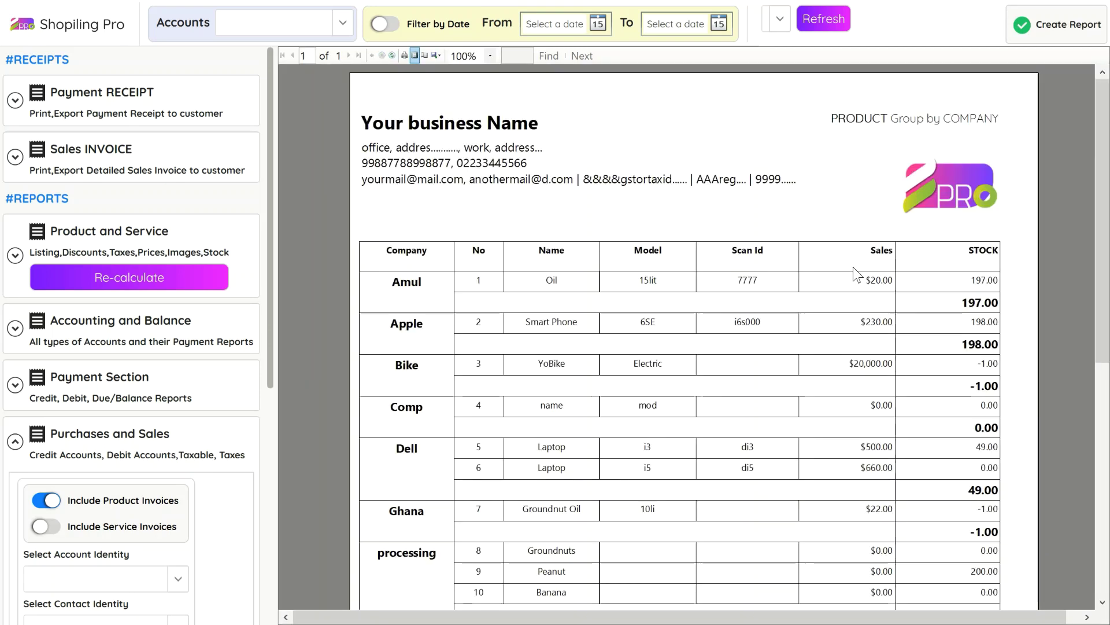
Generate the Product List report from the Product and Service options.
left_click(125, 244)
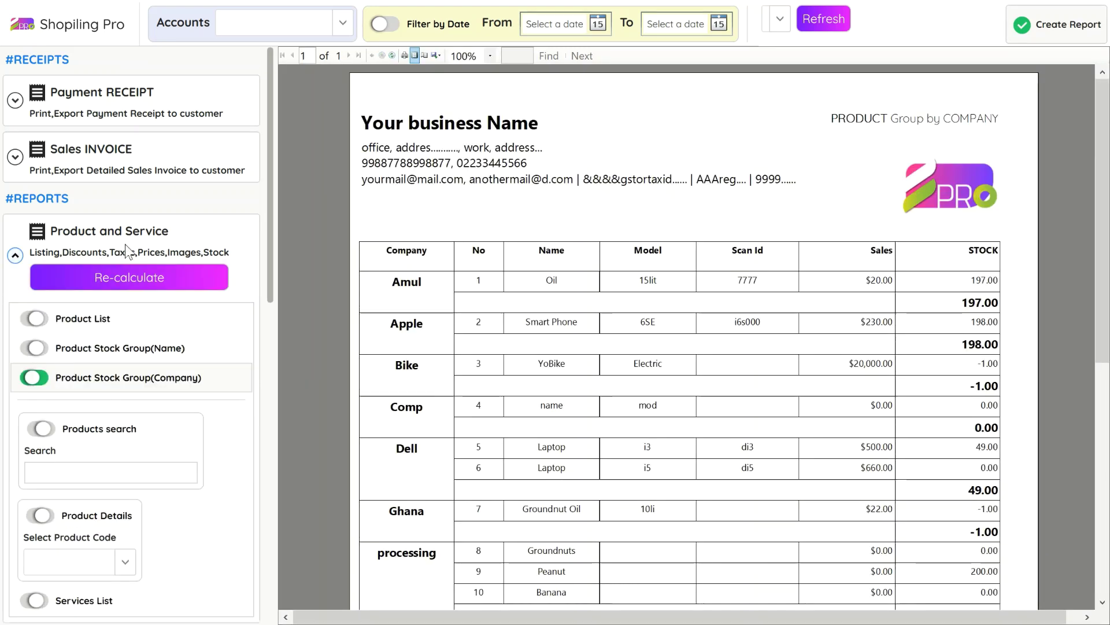
left_click(95, 327)
left_click(1058, 30)
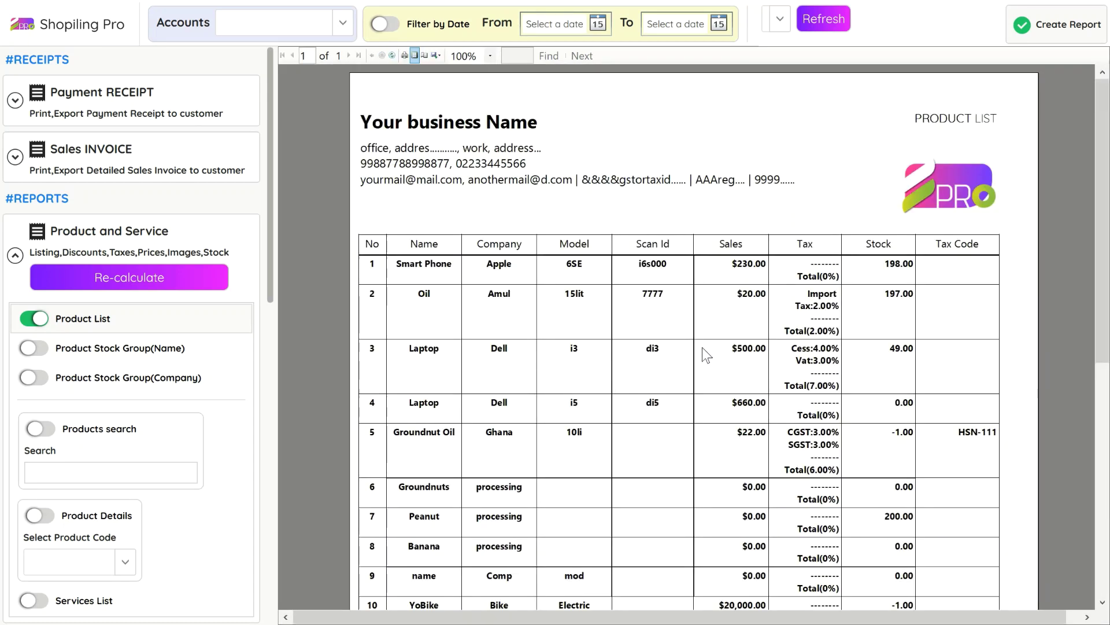
scroll(812, 354, "down", 2)
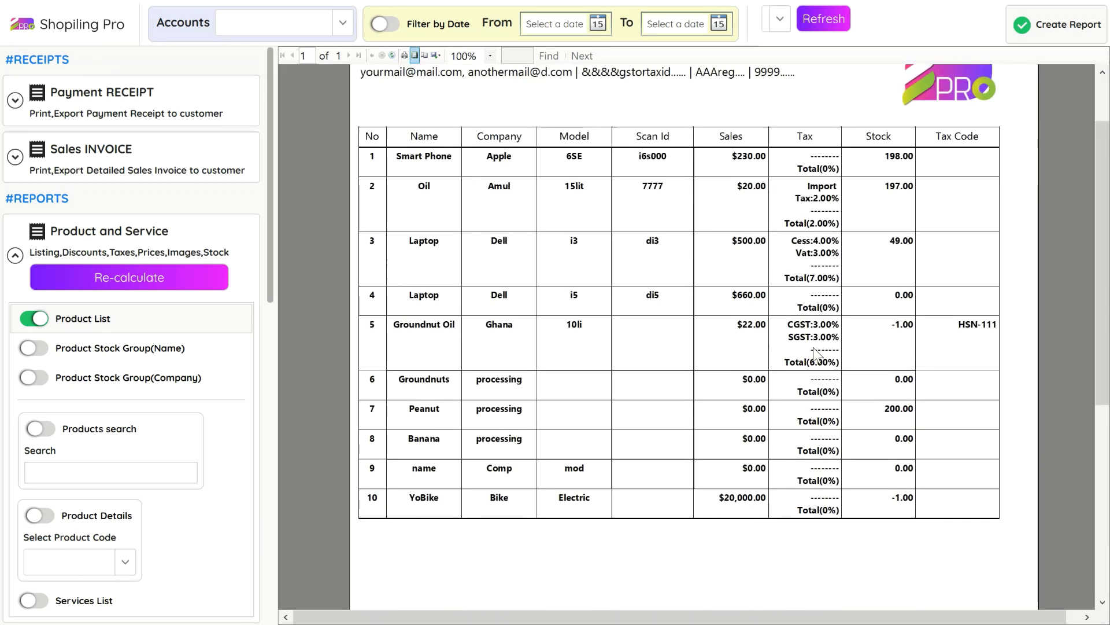
Generate the stock report grouped by name, then regenerate it grouped by company.
left_click(153, 382)
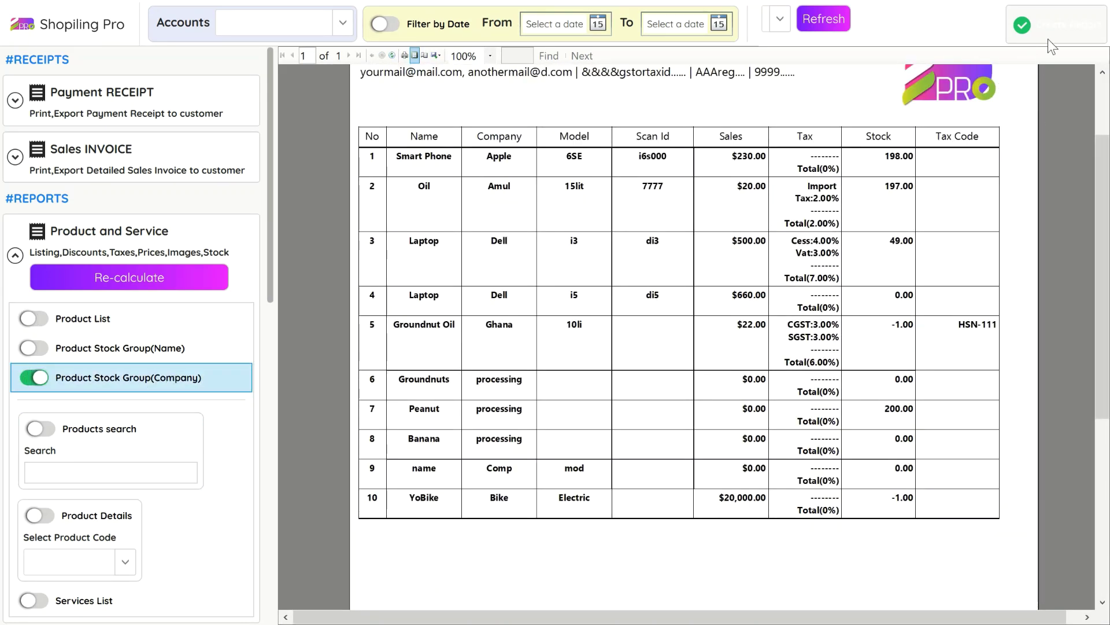
left_click(197, 338)
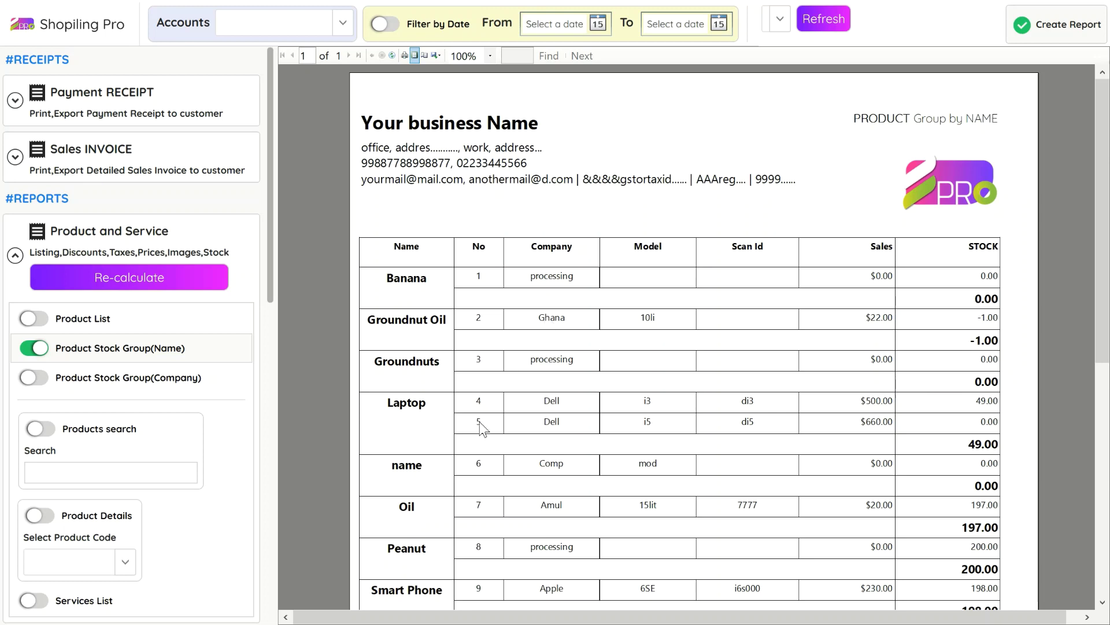
scroll(479, 425, "down", 3)
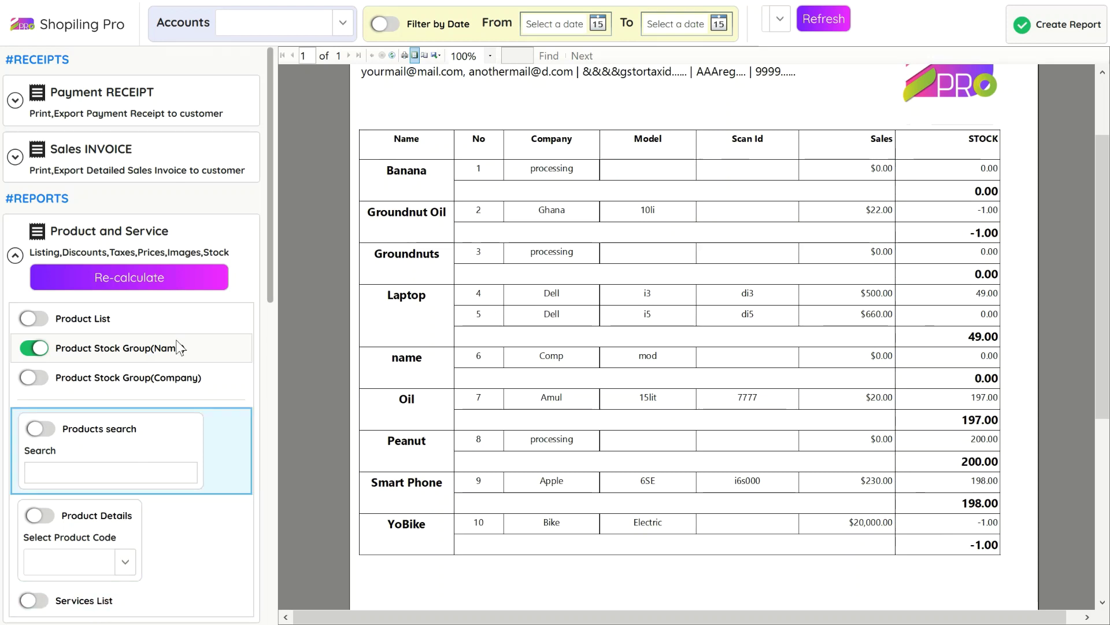
left_click(144, 383)
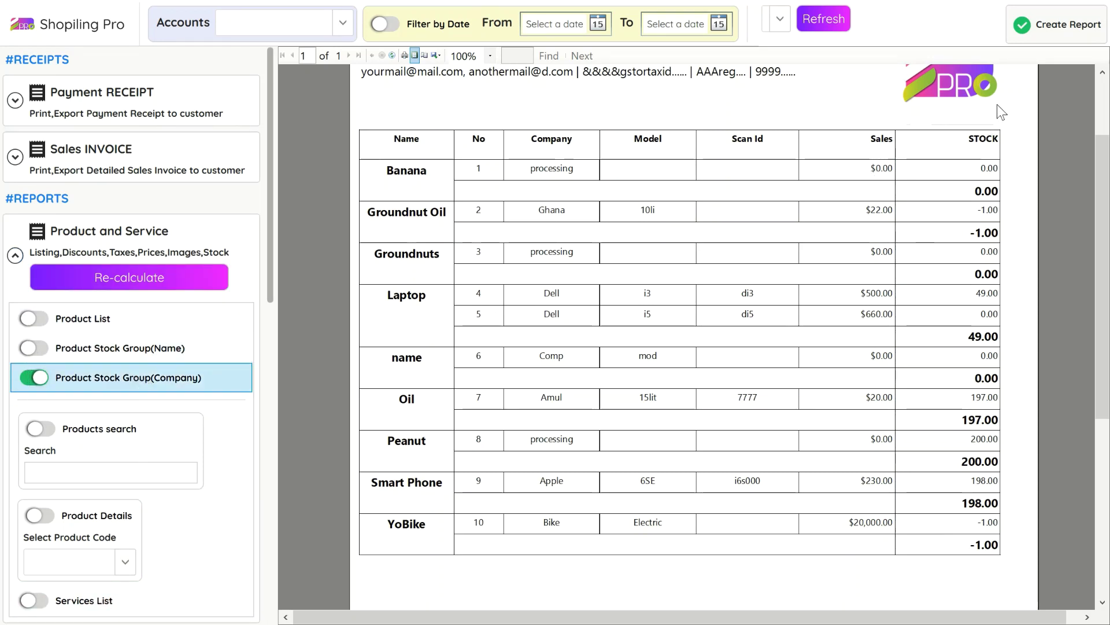
left_click(1050, 24)
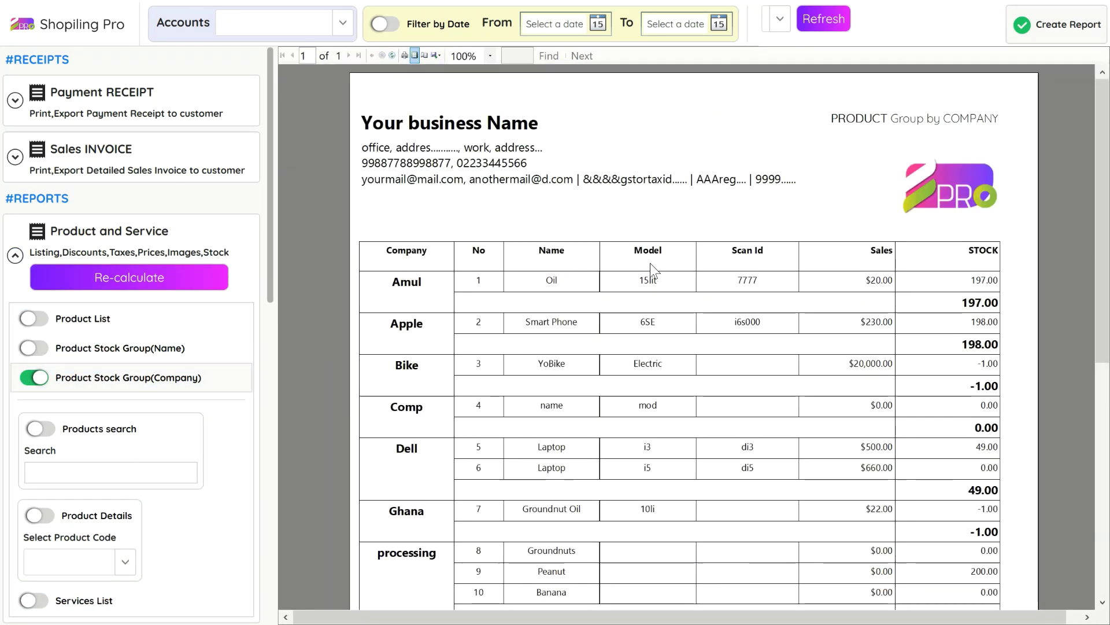
scroll(496, 413, "down", 2)
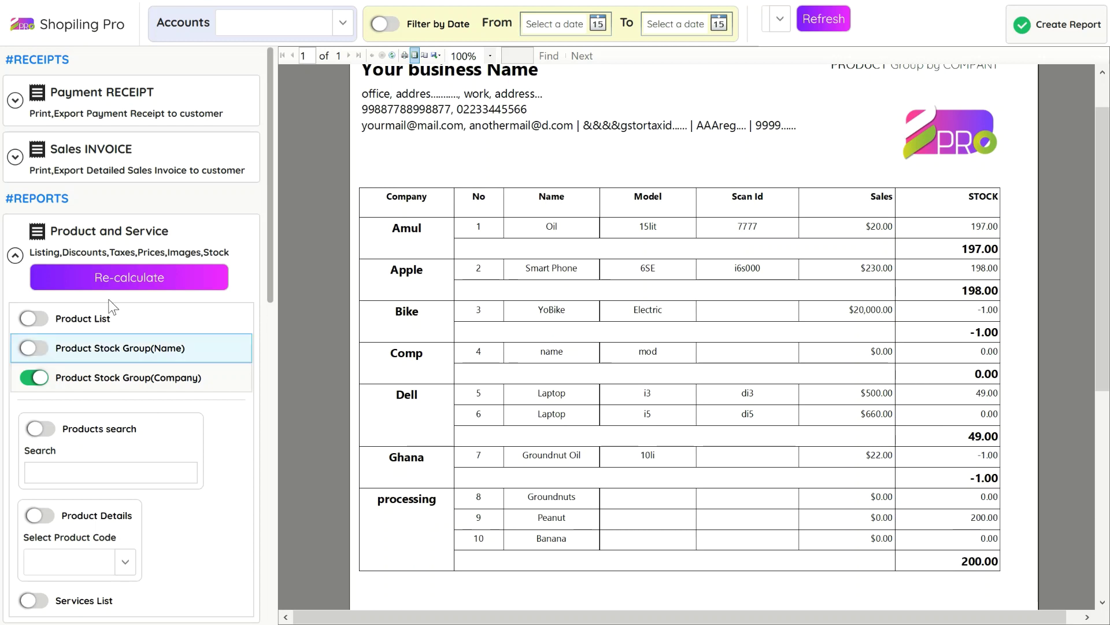
Generate the All Accounts report under Accounting and Balance and scroll through both pages.
left_click(168, 245)
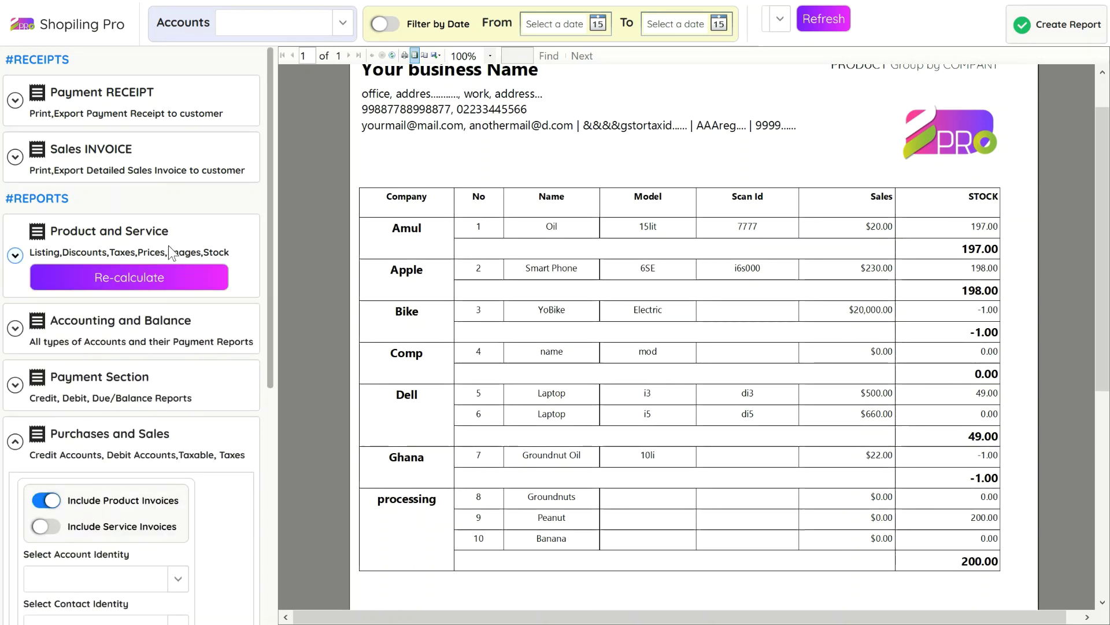
left_click(212, 324)
left_click(100, 383)
left_click(1044, 23)
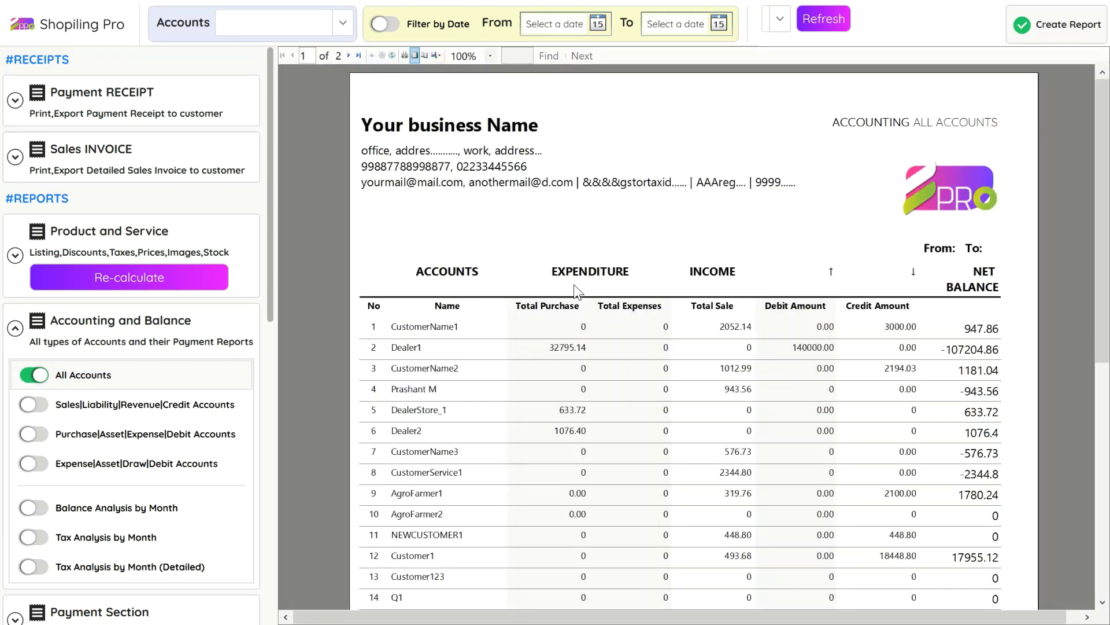
scroll(555, 280, "down", 1)
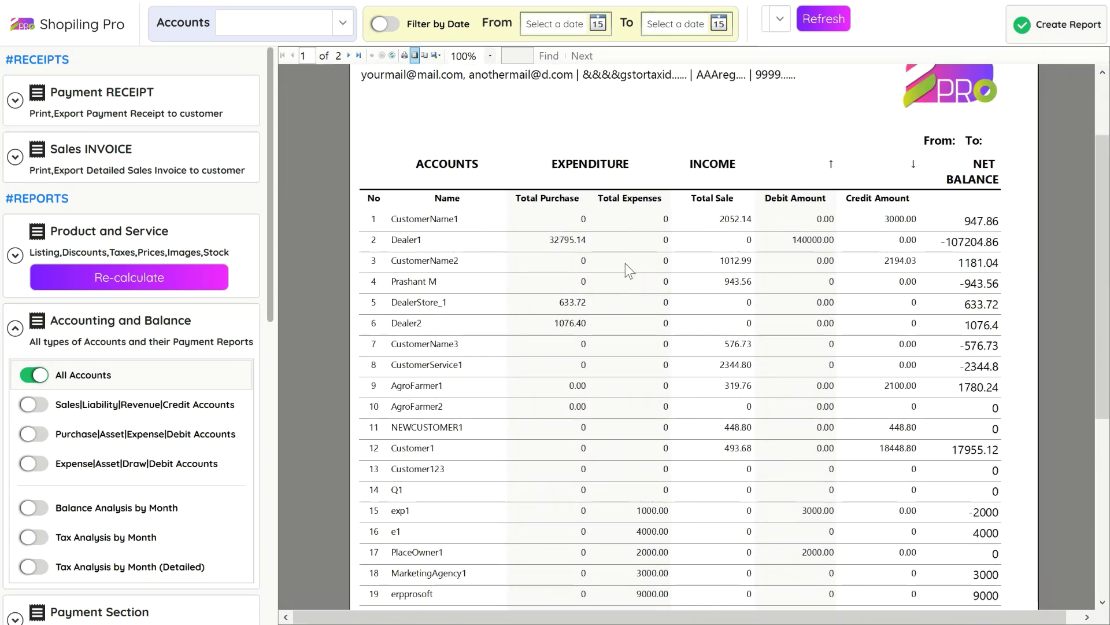
scroll(671, 241, "down", 5)
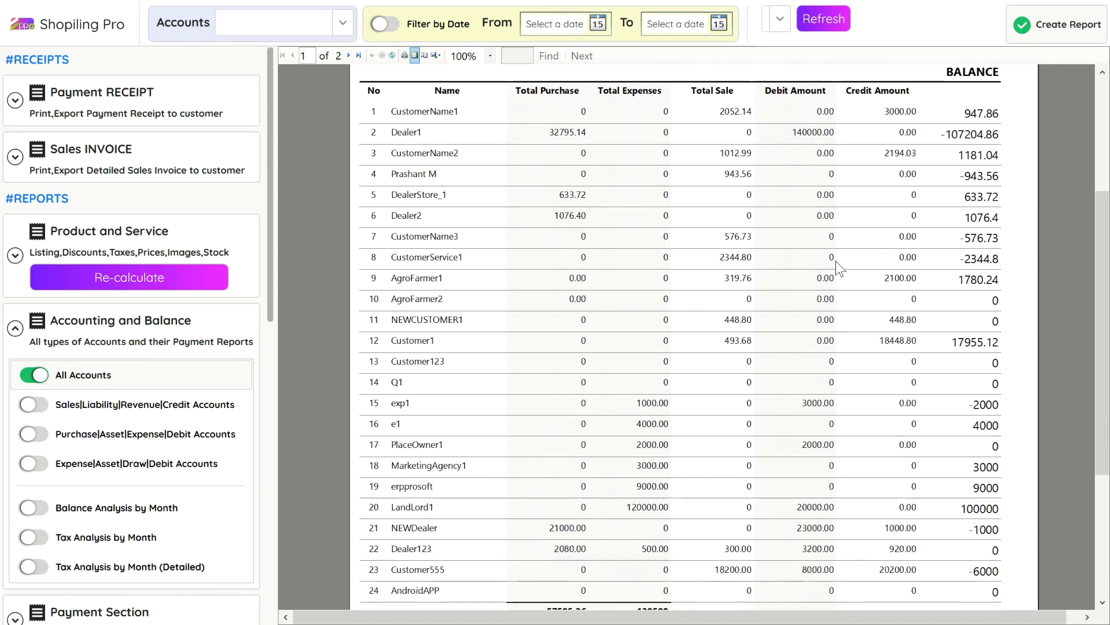
scroll(667, 438, "down", 1)
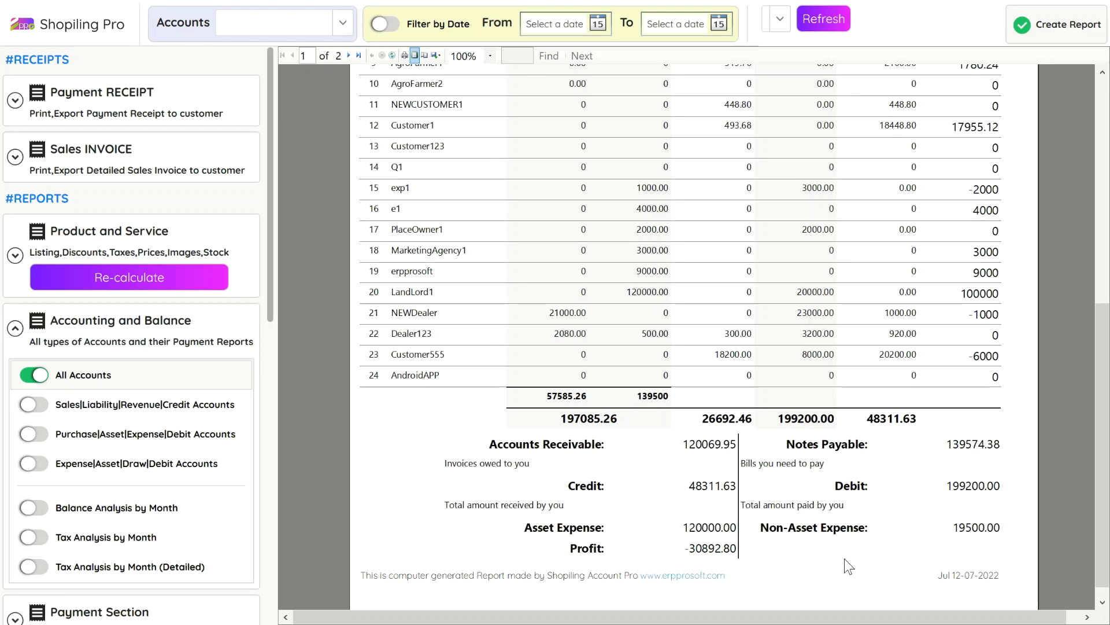
scroll(844, 565, "down", 3)
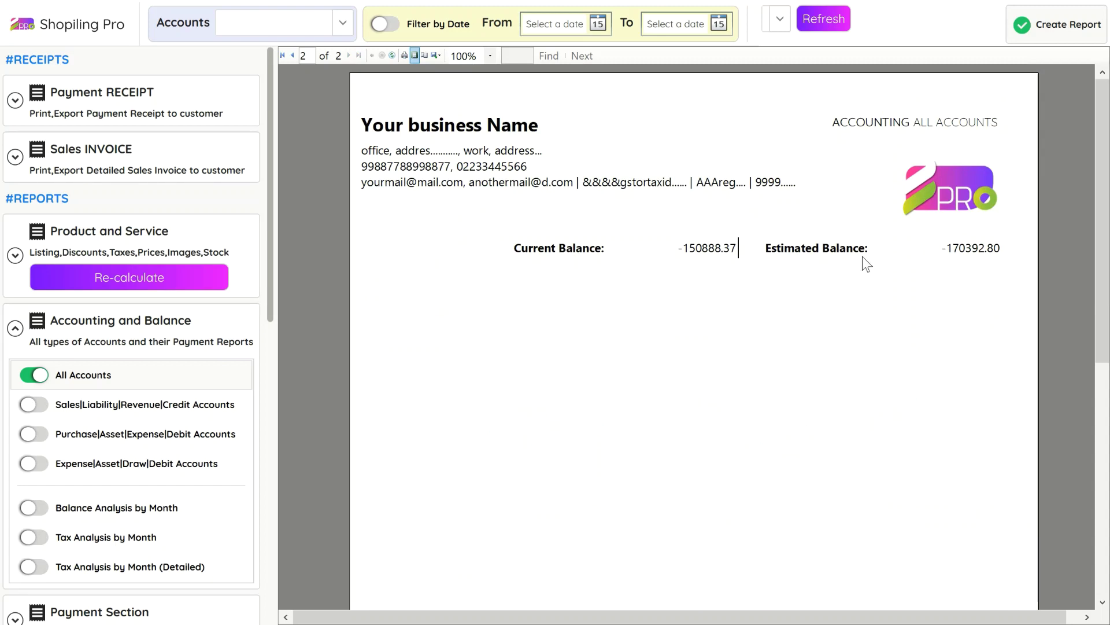
scroll(952, 266, "up", 3)
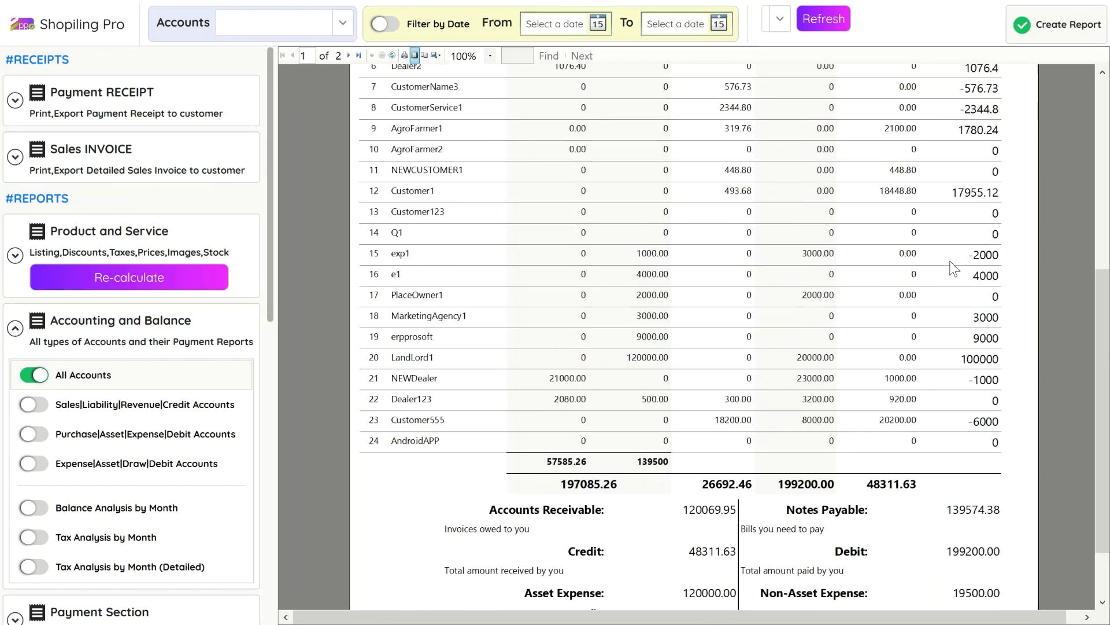
Generate the debit accounts report, then switch to the Expense|Asset|Draw|Debit Accounts report.
left_click(124, 435)
left_click(1063, 27)
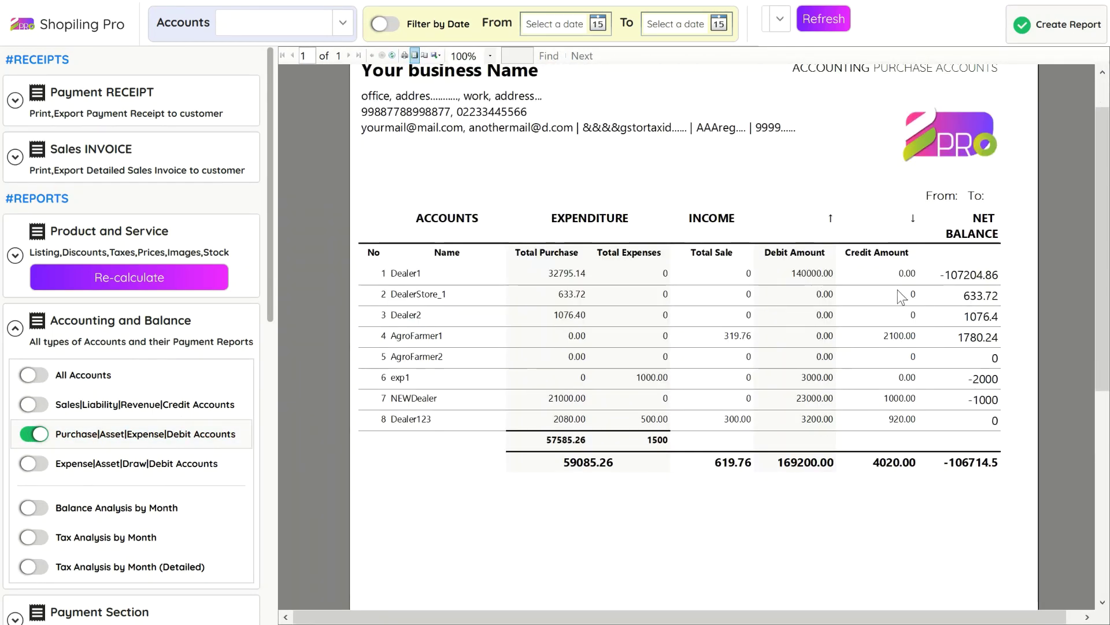
scroll(469, 404, "up", 1)
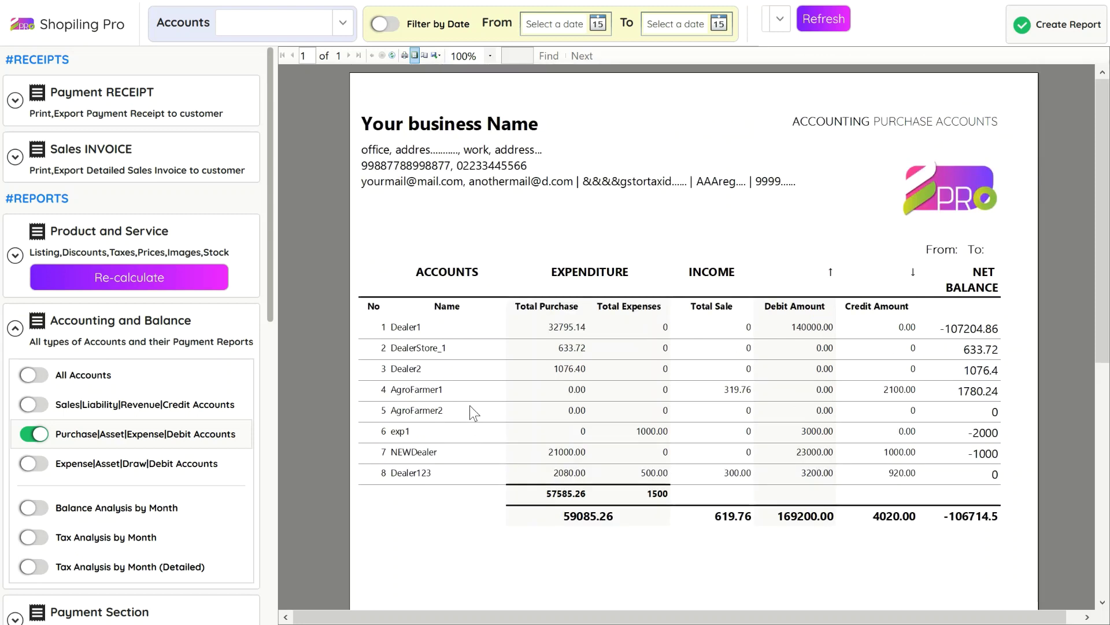
scroll(463, 408, "down", 1)
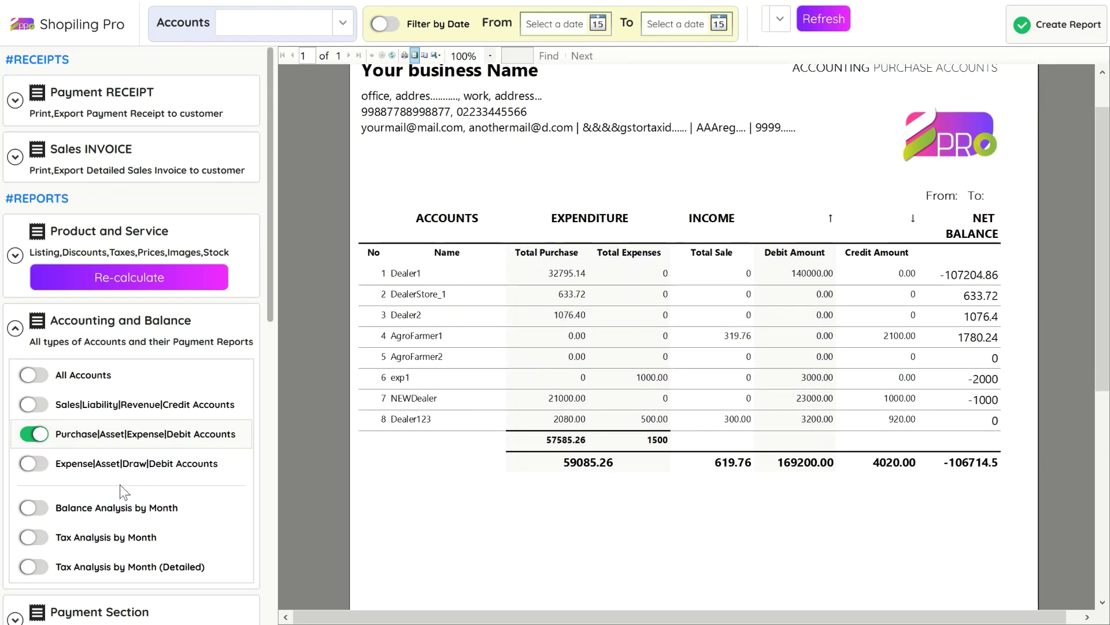
left_click(134, 466)
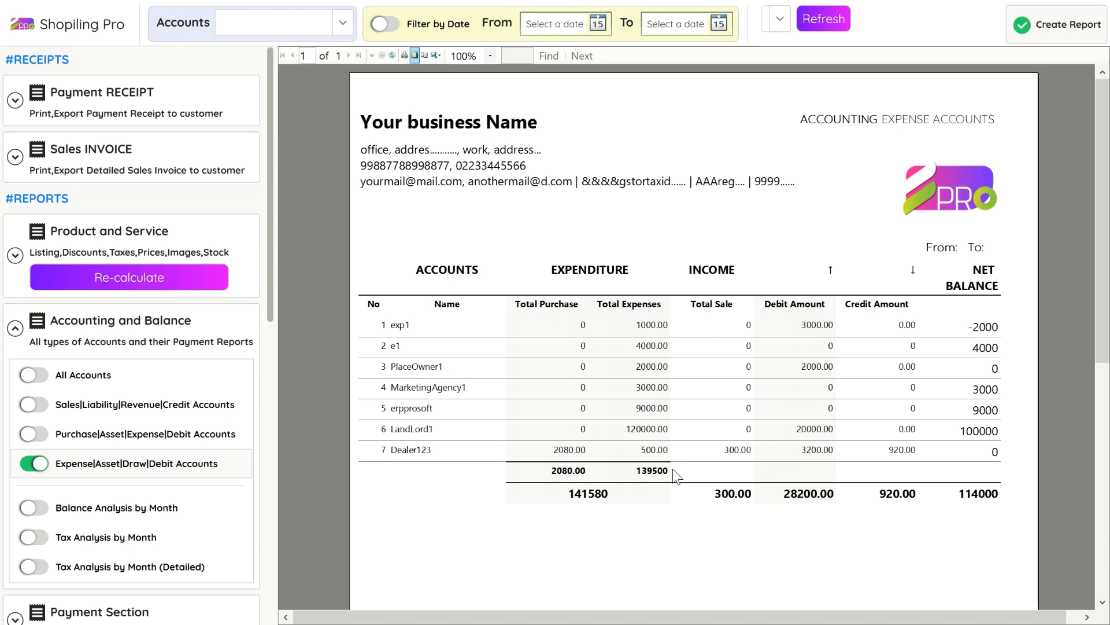
Generate Balance Analysis by Month filtered from 01/01/2022 to 12/07/2022.
left_click(63, 512)
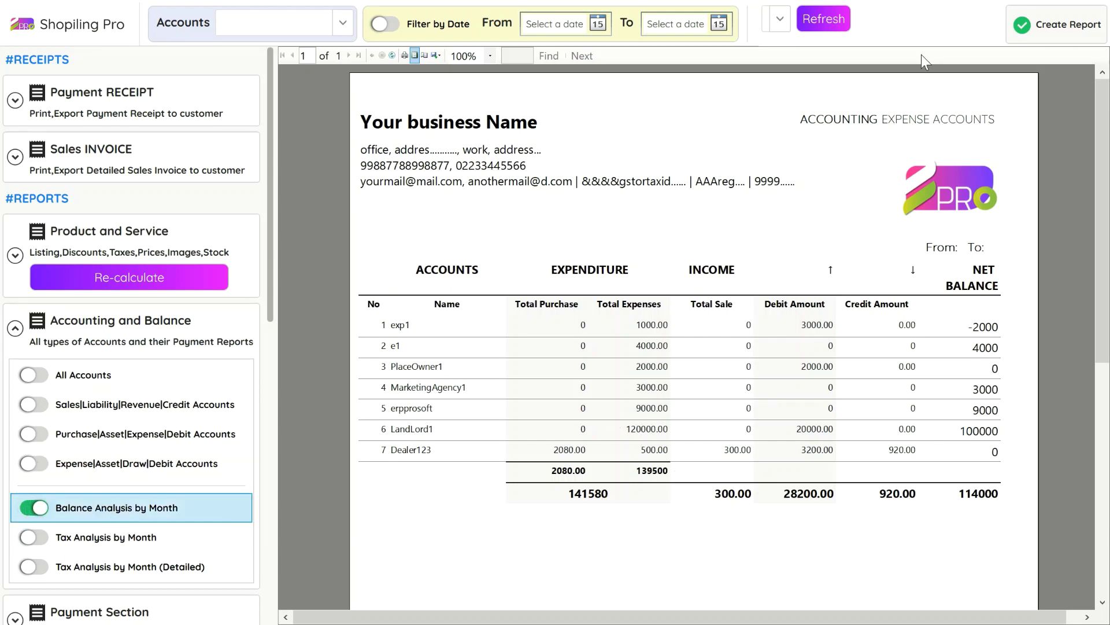
left_click(1047, 30)
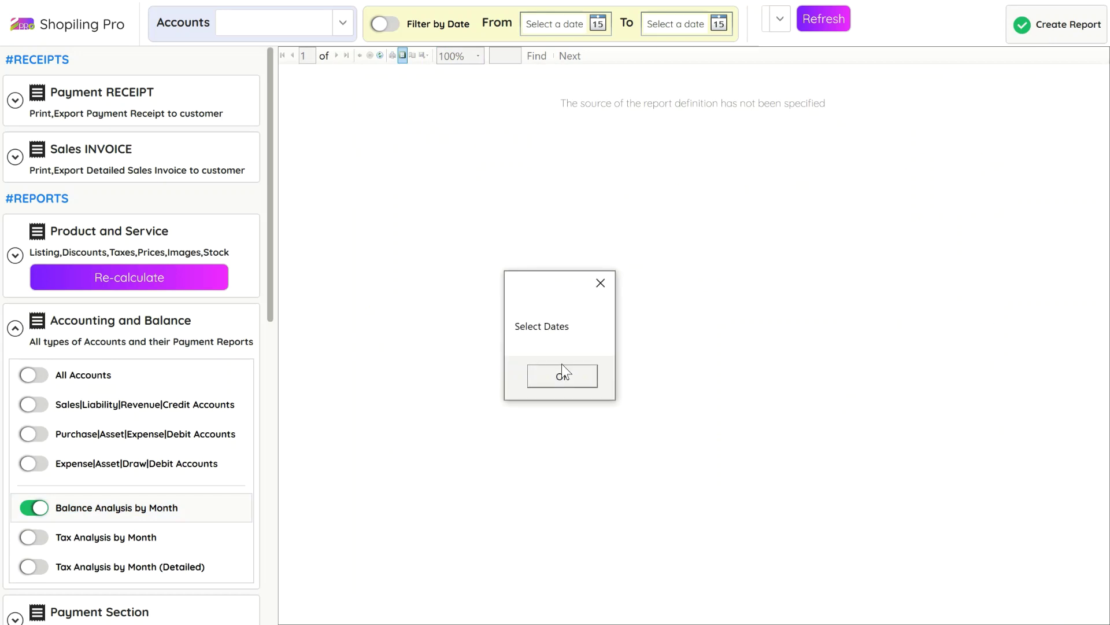
key("Return")
left_click(388, 25)
left_click(689, 103)
left_click(719, 23)
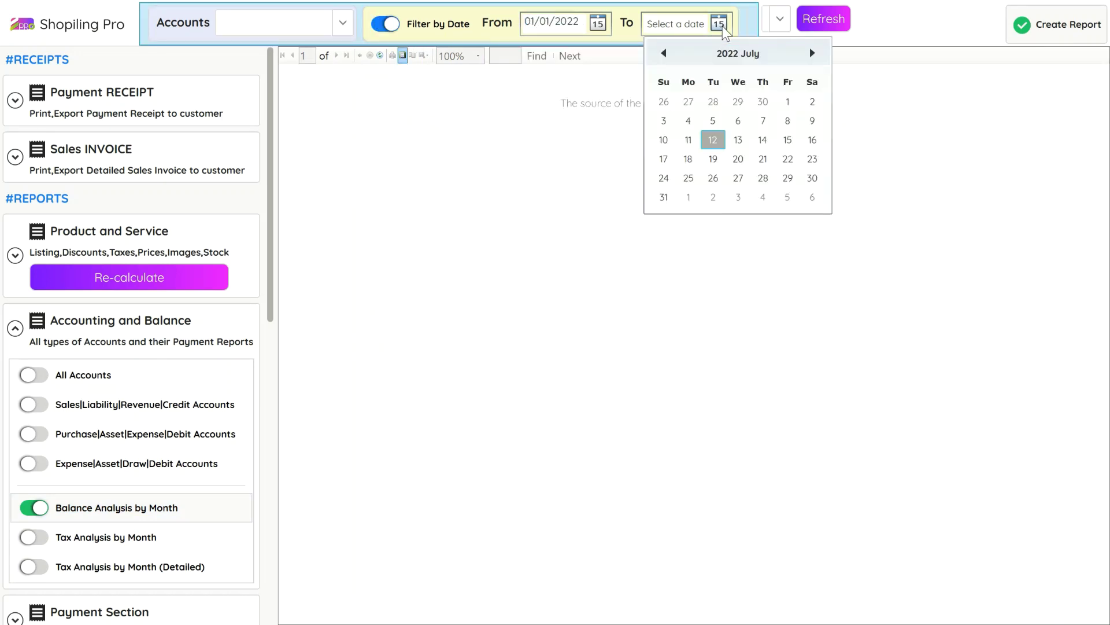
left_click(713, 140)
left_click(1049, 27)
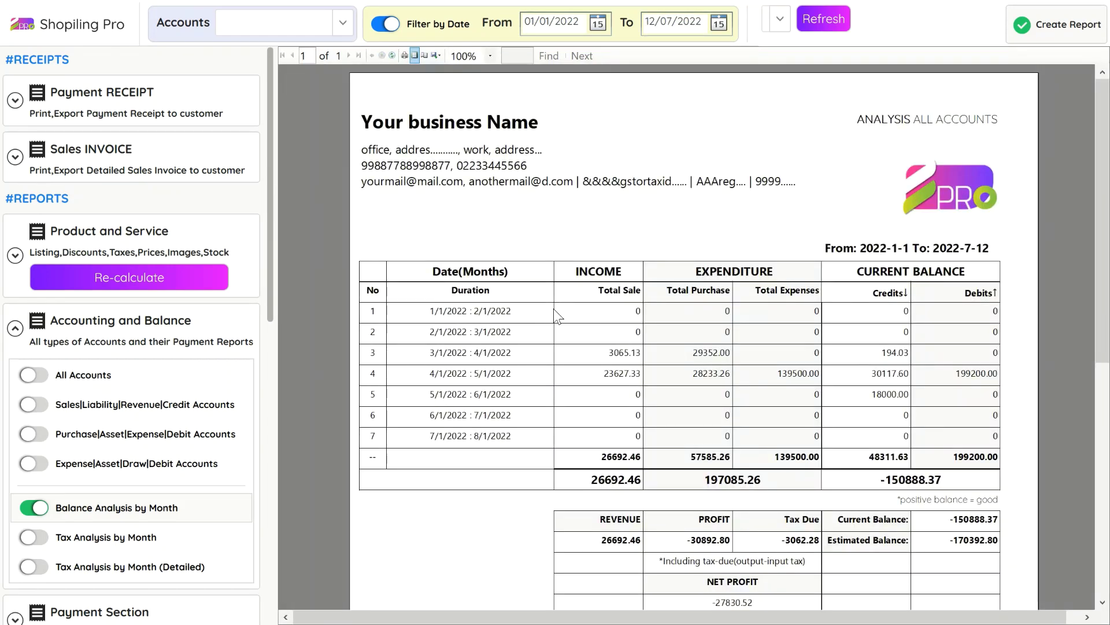
scroll(454, 304, "down", 2)
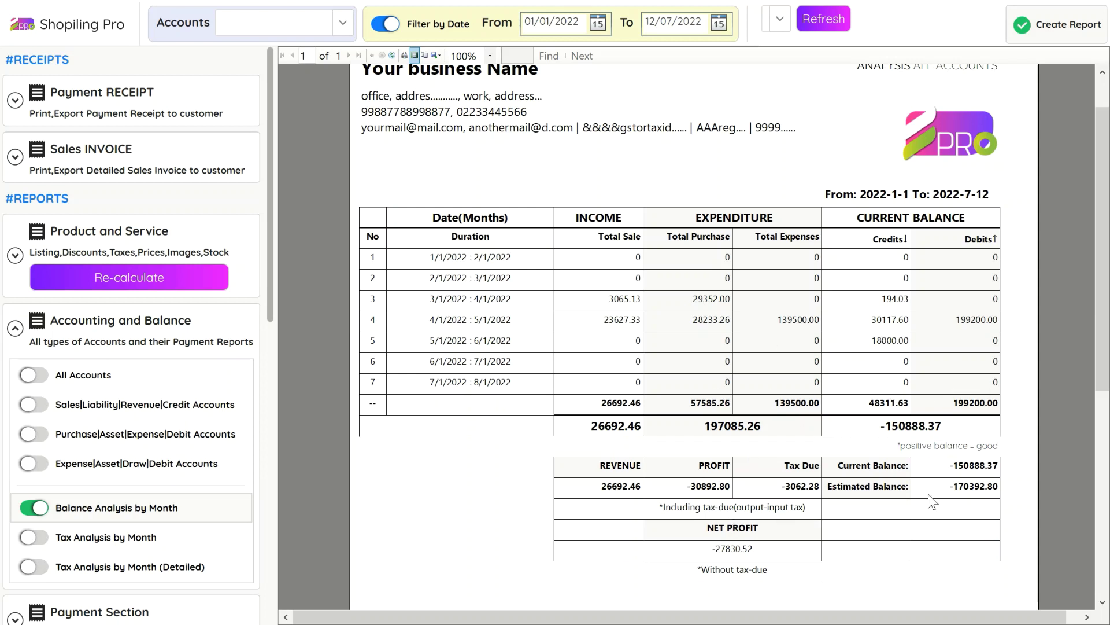
Turn on Tax Analysis by Month and create the report.
left_click(90, 537)
left_click(1074, 19)
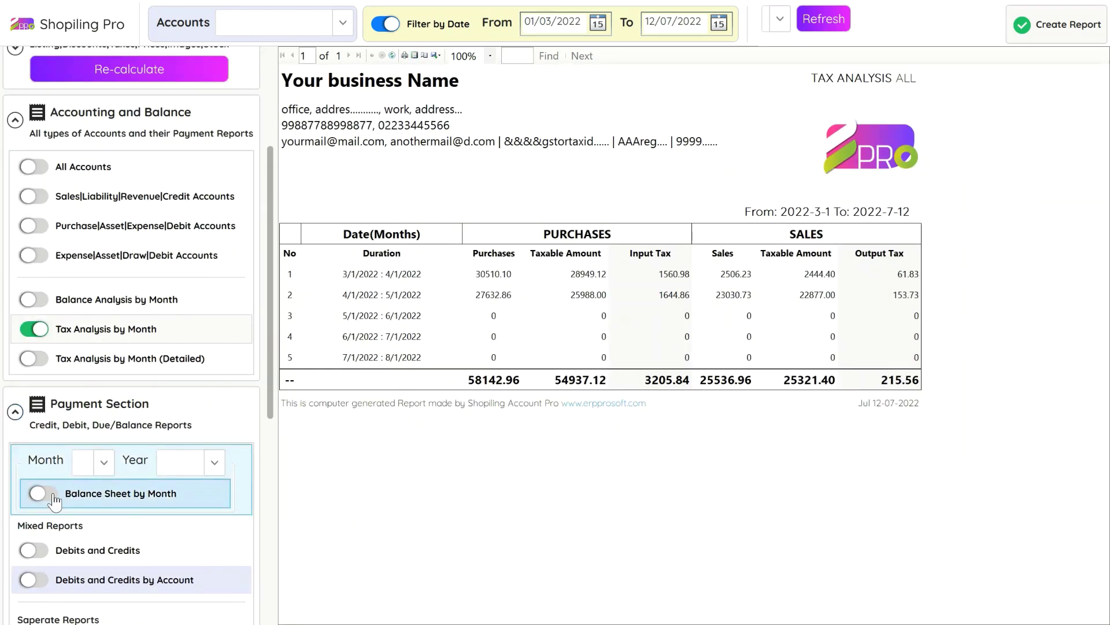
Generate the Debits and Credits report for all accounts.
left_click(55, 495)
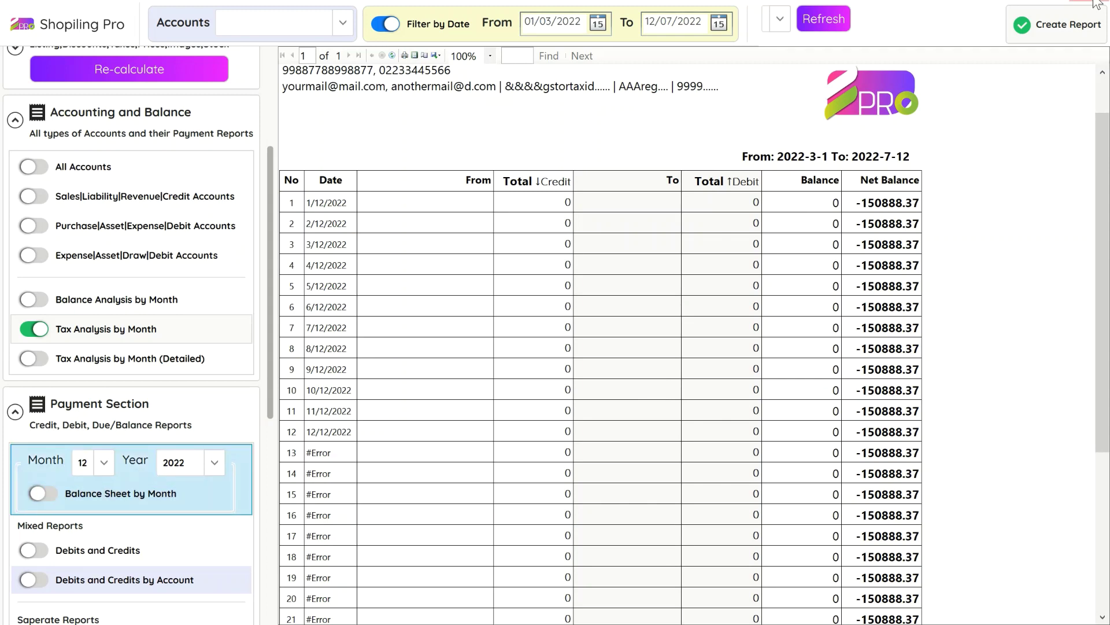
left_click(56, 550)
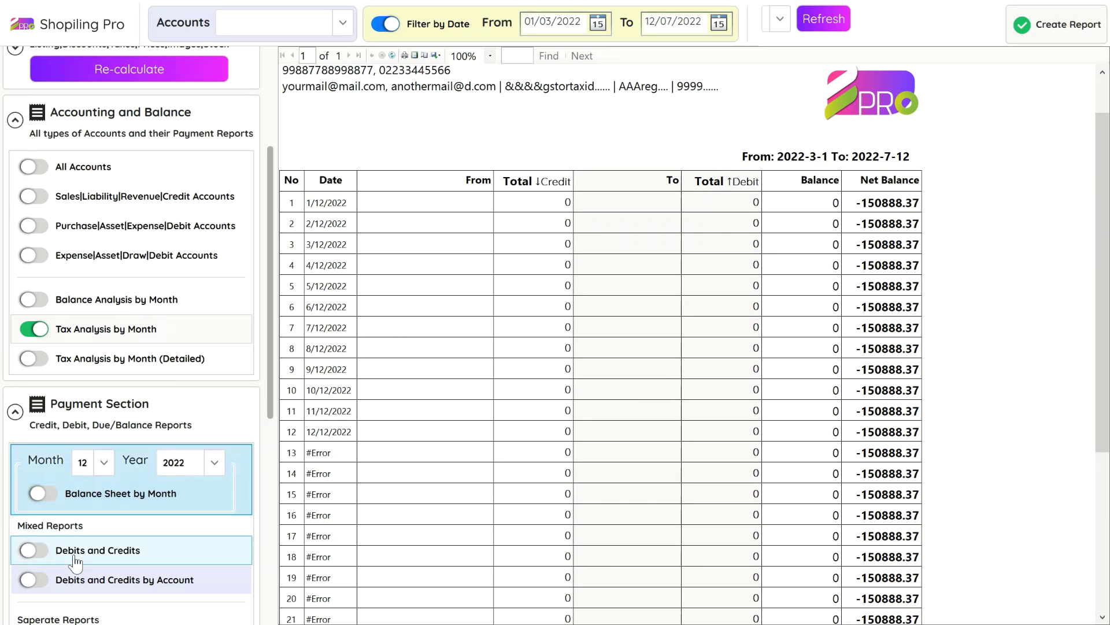
left_click(1053, 24)
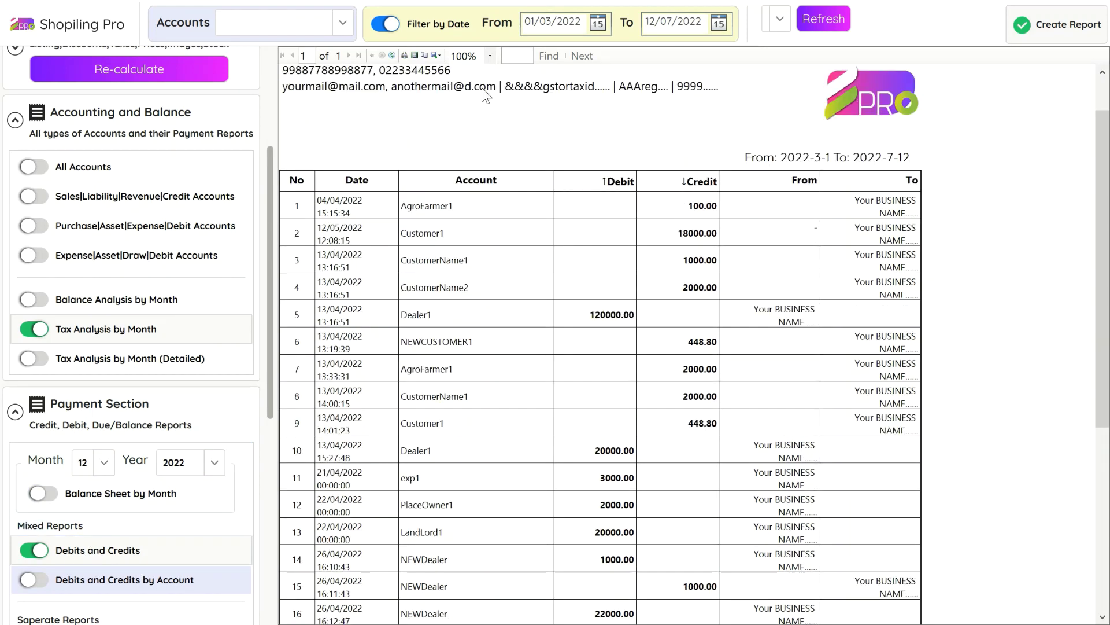
View the report at Whole Page, then at 100% zoom, and scroll through it.
left_click(490, 55)
left_click(459, 61)
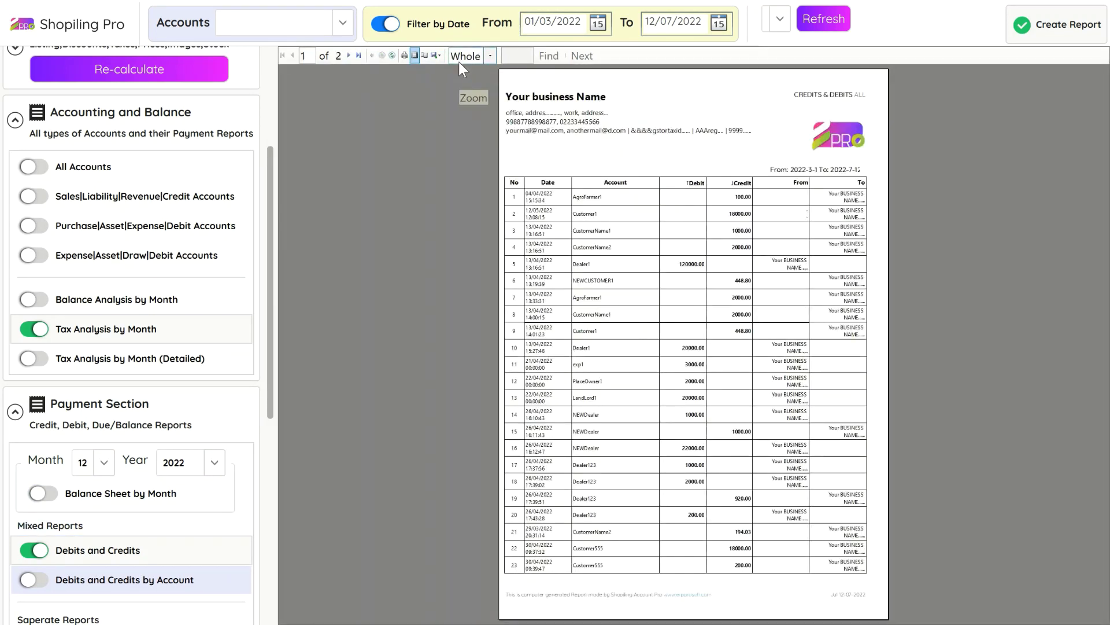
left_click(459, 61)
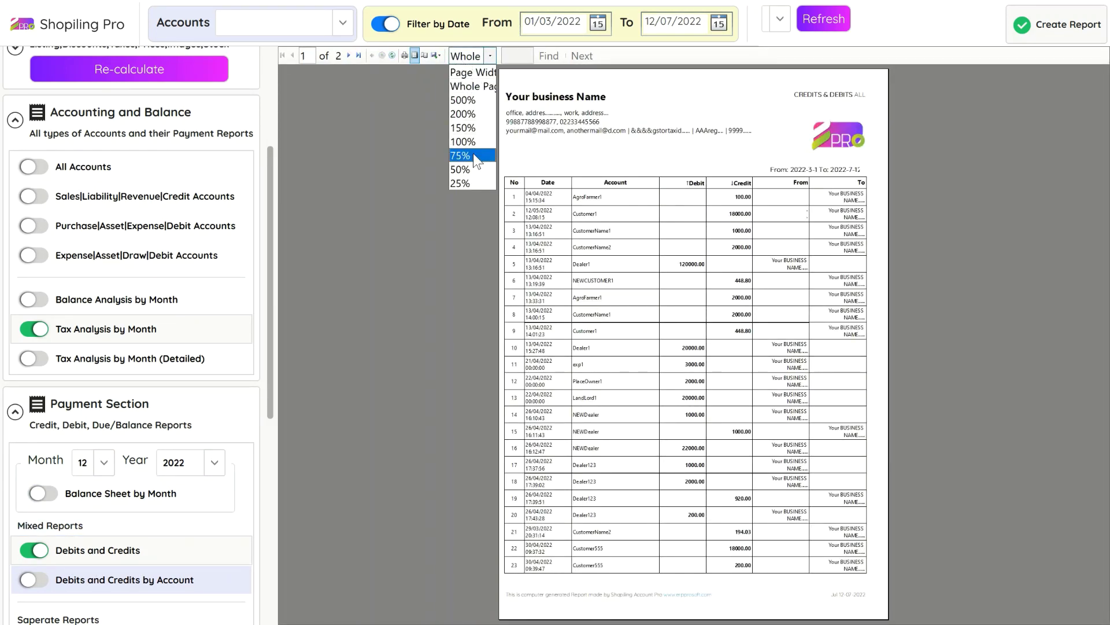
left_click(473, 142)
scroll(668, 214, "down", 3)
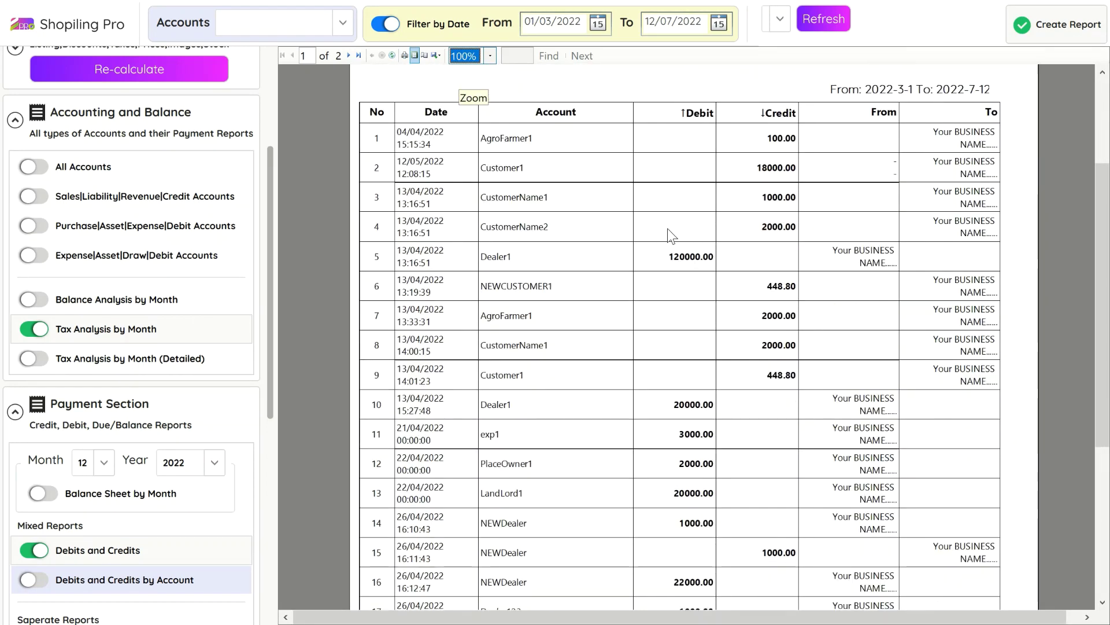
scroll(646, 257, "up", 1)
scroll(642, 250, "up", 2)
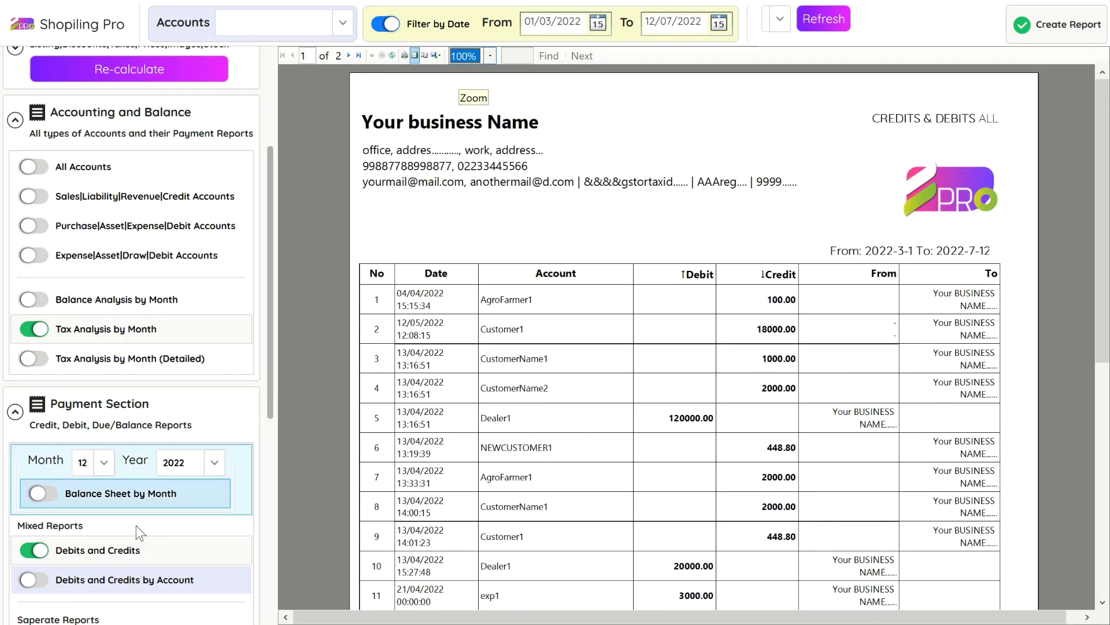
scroll(266, 400, "down", 5)
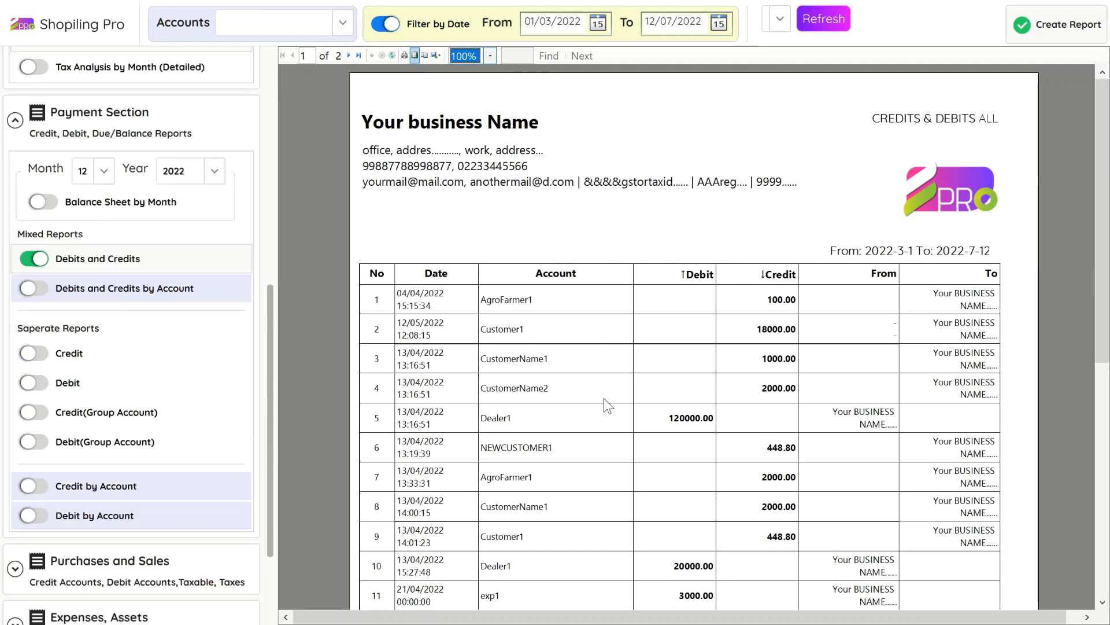
scroll(801, 396, "down", 1)
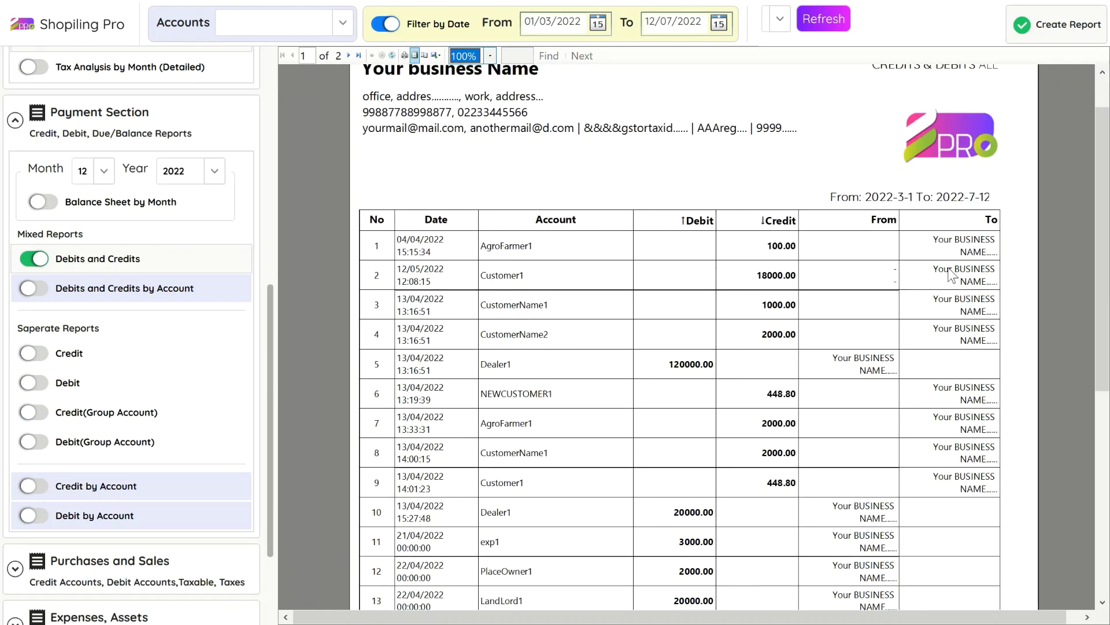
Turn off Filter by Date, regenerate the Credits & Debits report, and scroll through both pages.
left_click(386, 24)
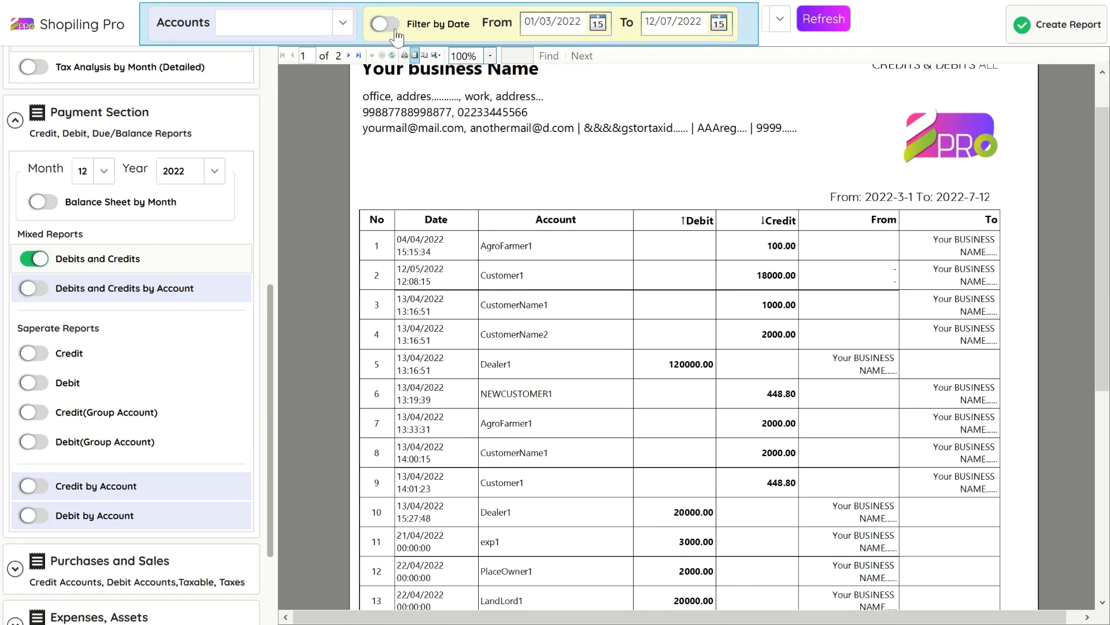
left_click(1064, 28)
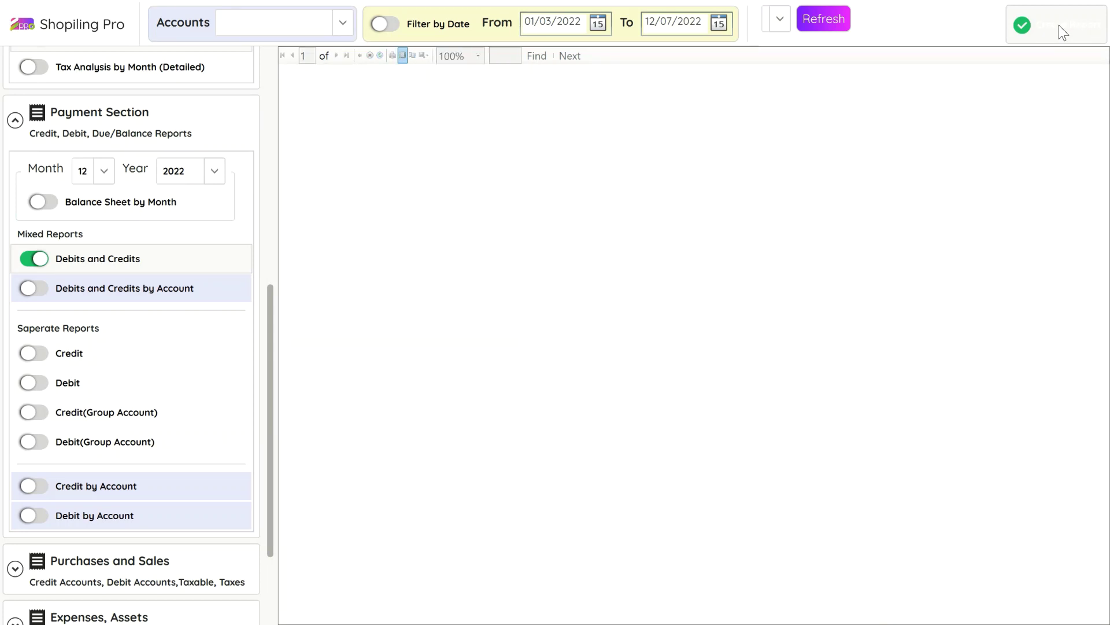
scroll(763, 248, "down", 2)
scroll(764, 248, "down", 2)
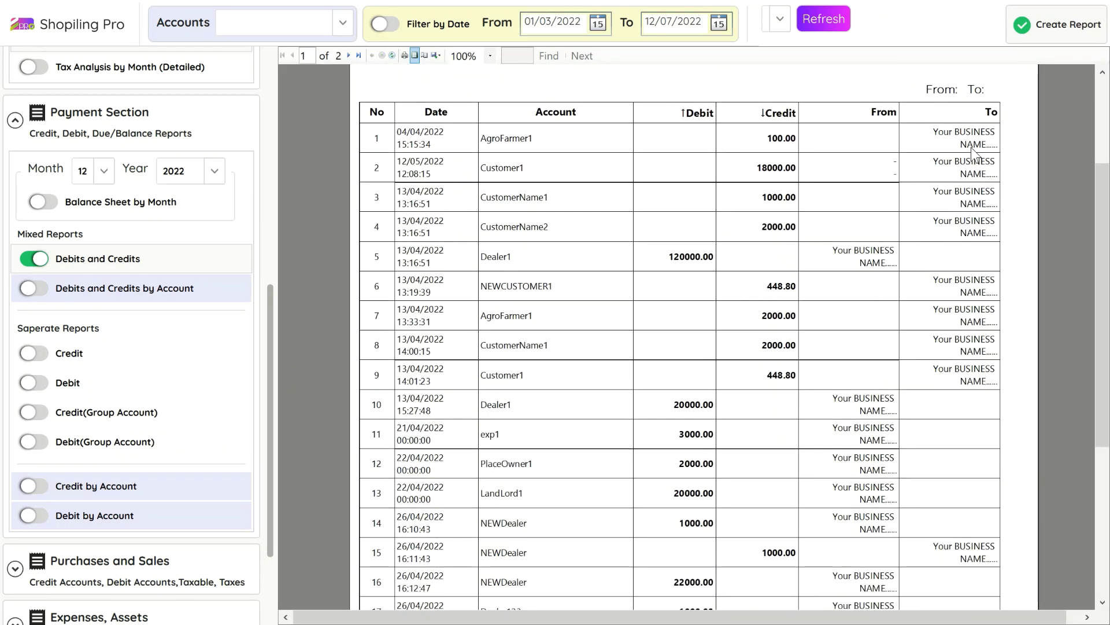
scroll(943, 402, "down", 10)
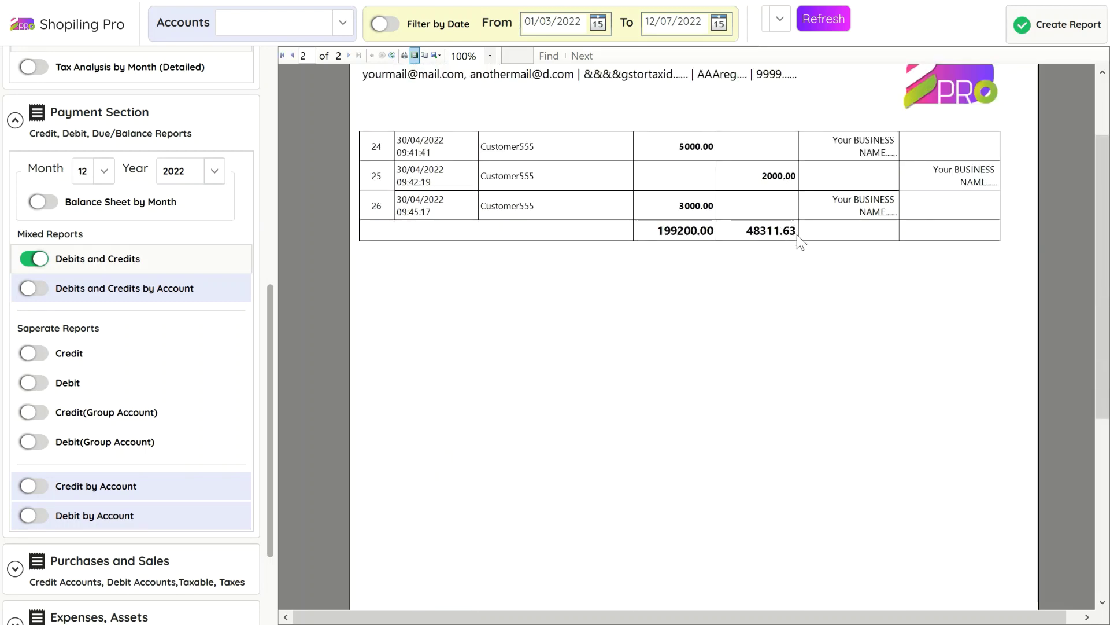
scroll(798, 240, "up", 6)
scroll(798, 240, "up", 8)
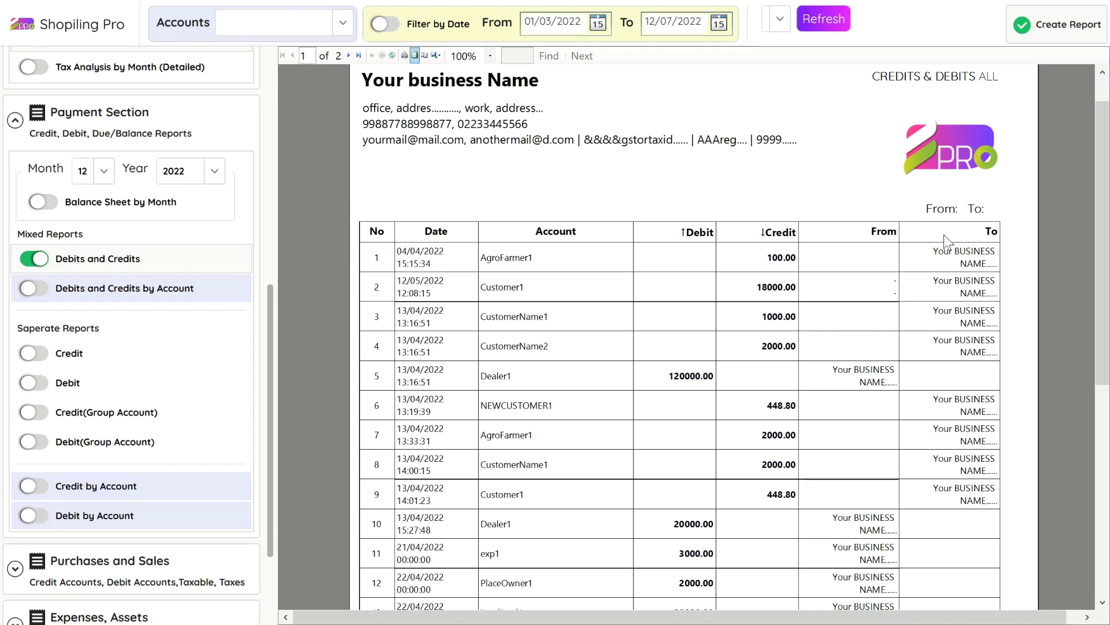
scroll(833, 391, "down", 8)
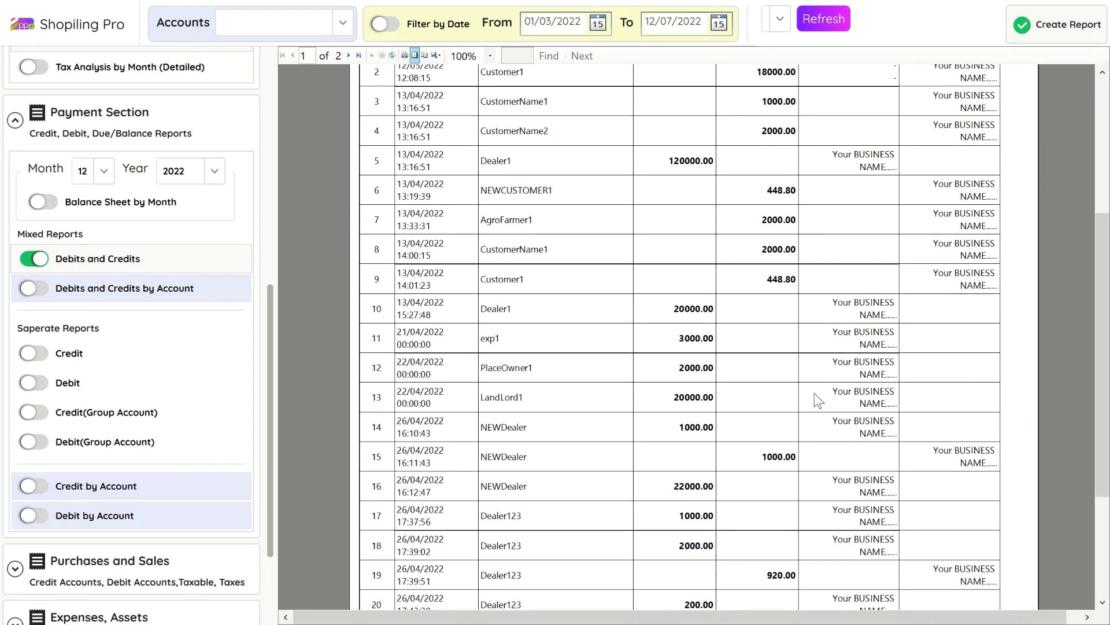
Generate the Debits and Credits by Account report for one account picked from the Accounts list.
left_click(89, 294)
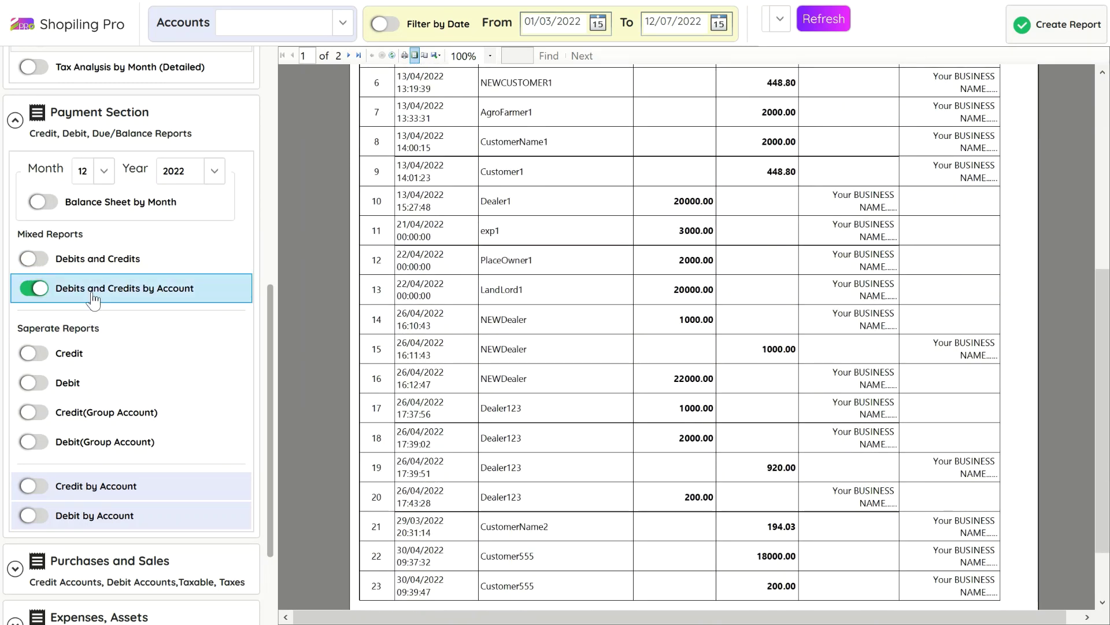
left_click(1044, 35)
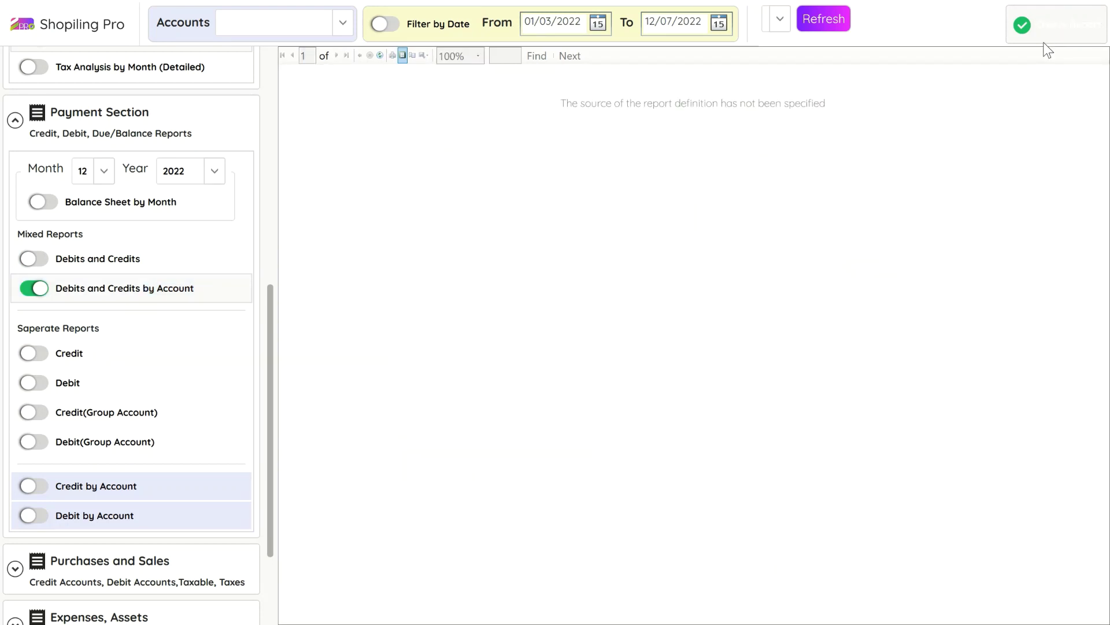
left_click(332, 27)
left_click(301, 50)
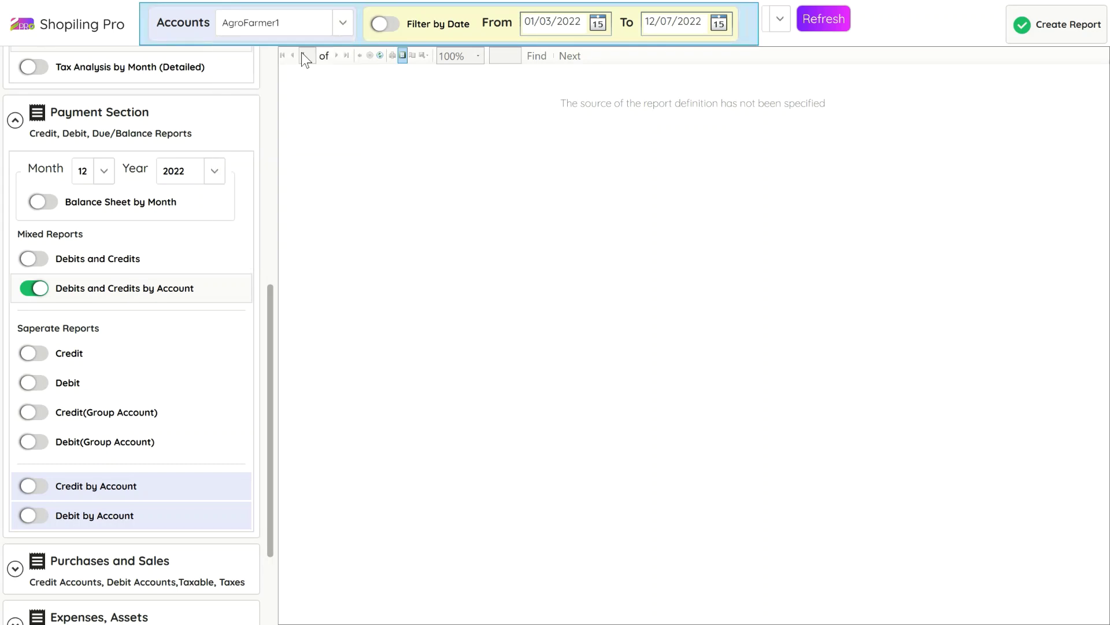
left_click(1062, 29)
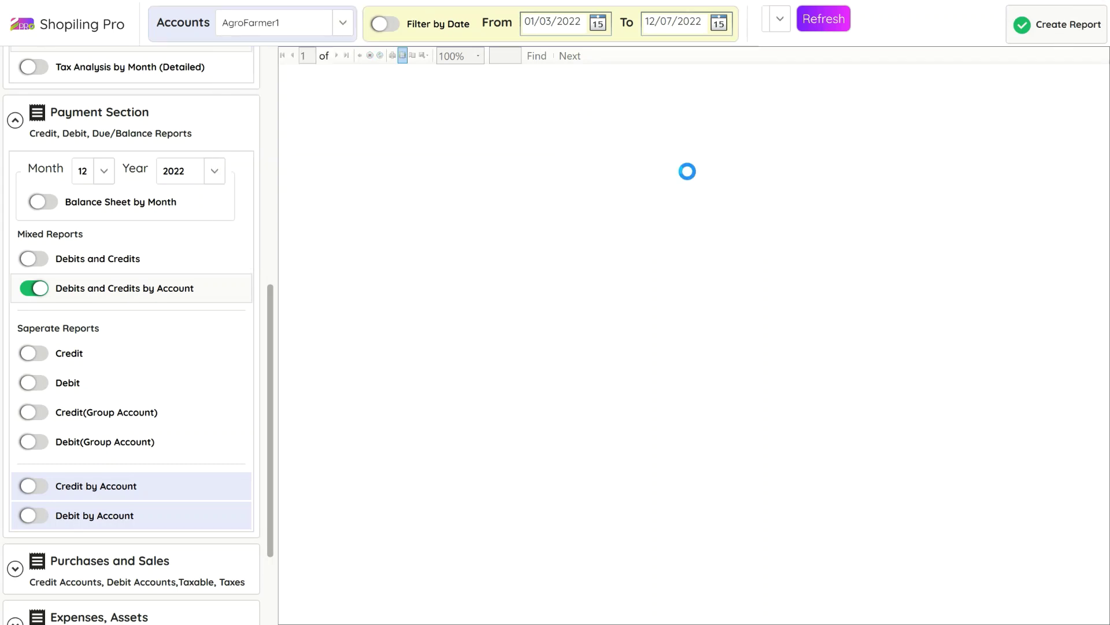
scroll(688, 171, "down", 1)
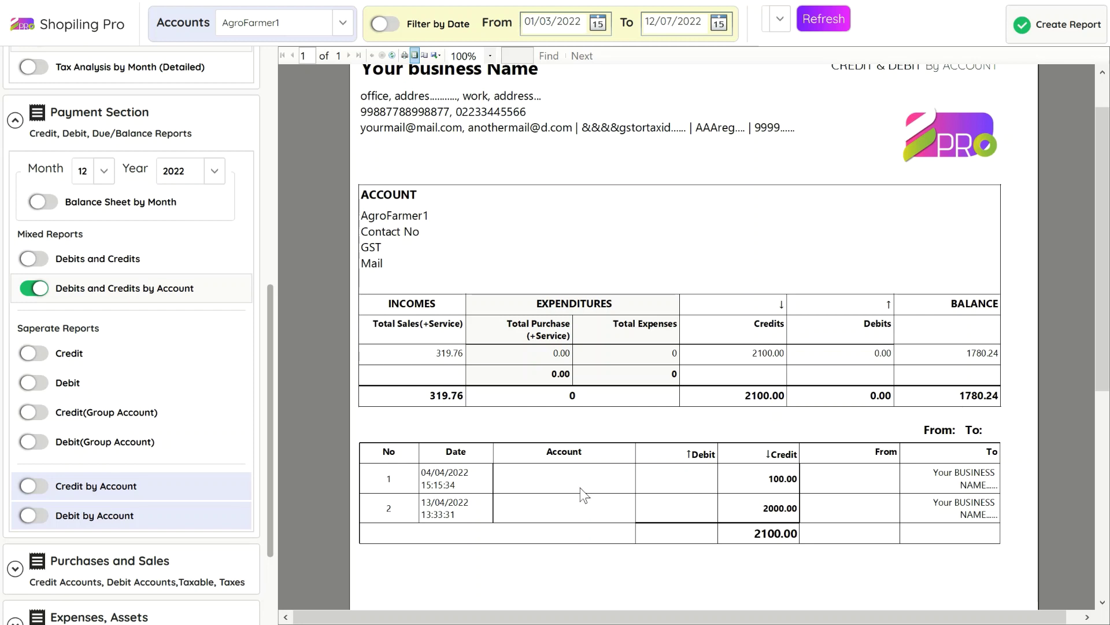
Generate the credit and debit by account report for Customer123, which shows zero totals.
left_click(308, 20)
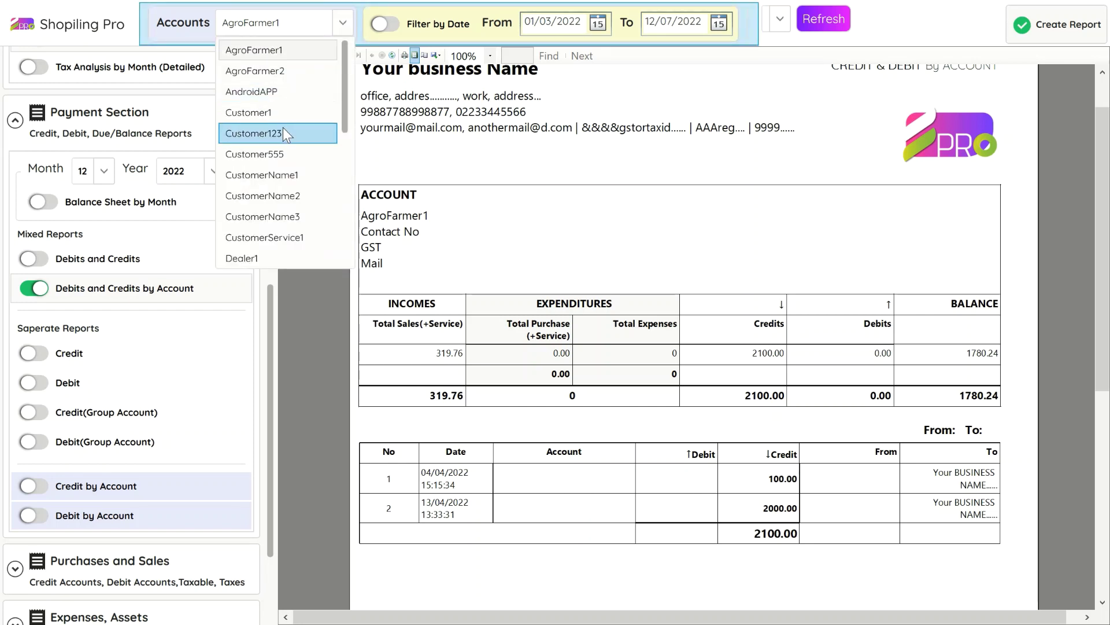
left_click(283, 128)
left_click(1090, 18)
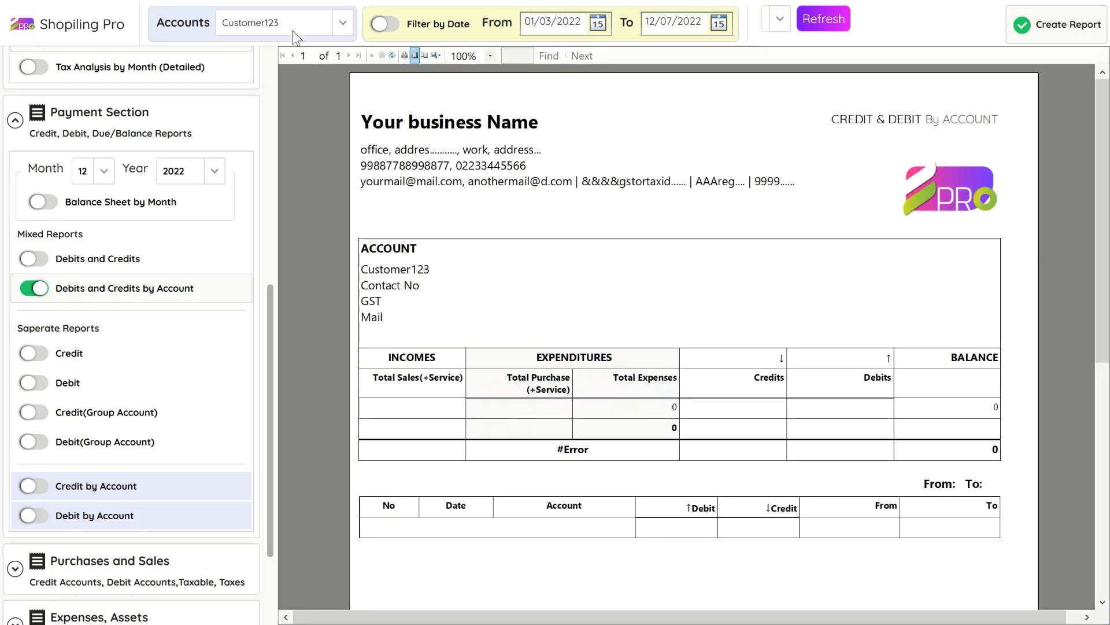
Regenerate the report for Dealer123: 920.00 credits, 3200.00 debits, 2080.00 purchases, 500 expenses.
left_click(318, 23)
left_click(286, 195)
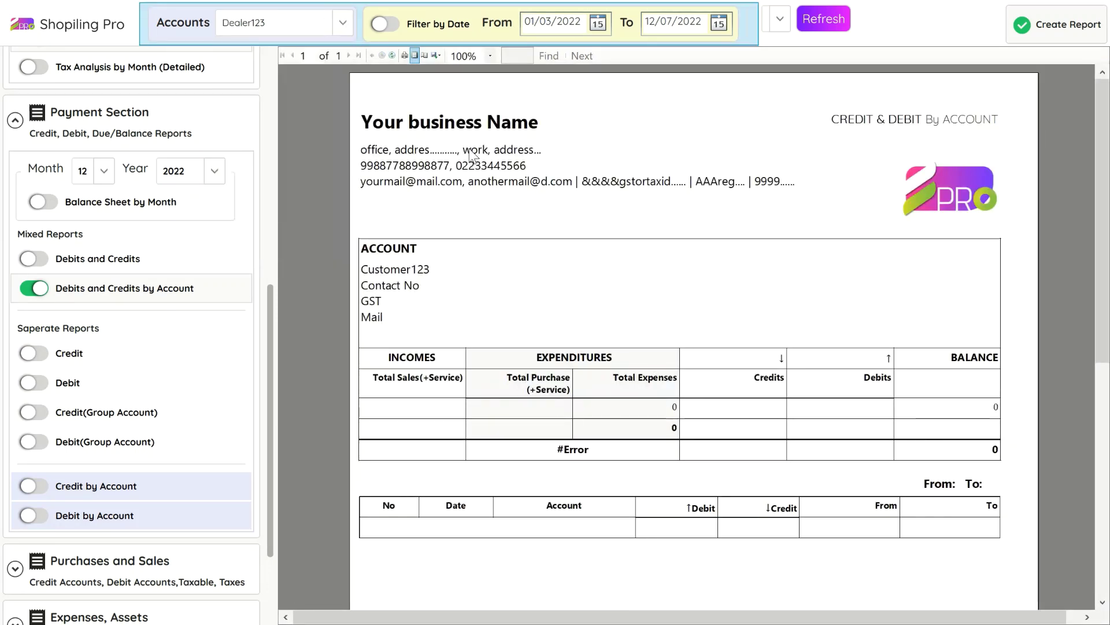
left_click(1039, 26)
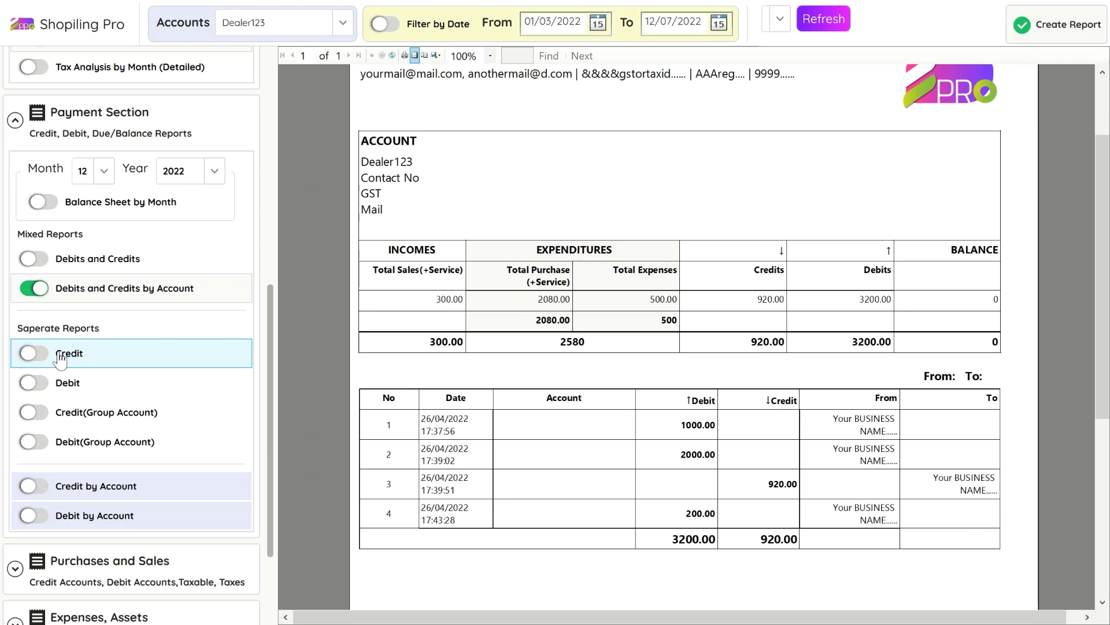
Generate and review the plain Credit report listing all credits.
left_click(209, 348)
left_click(1025, 33)
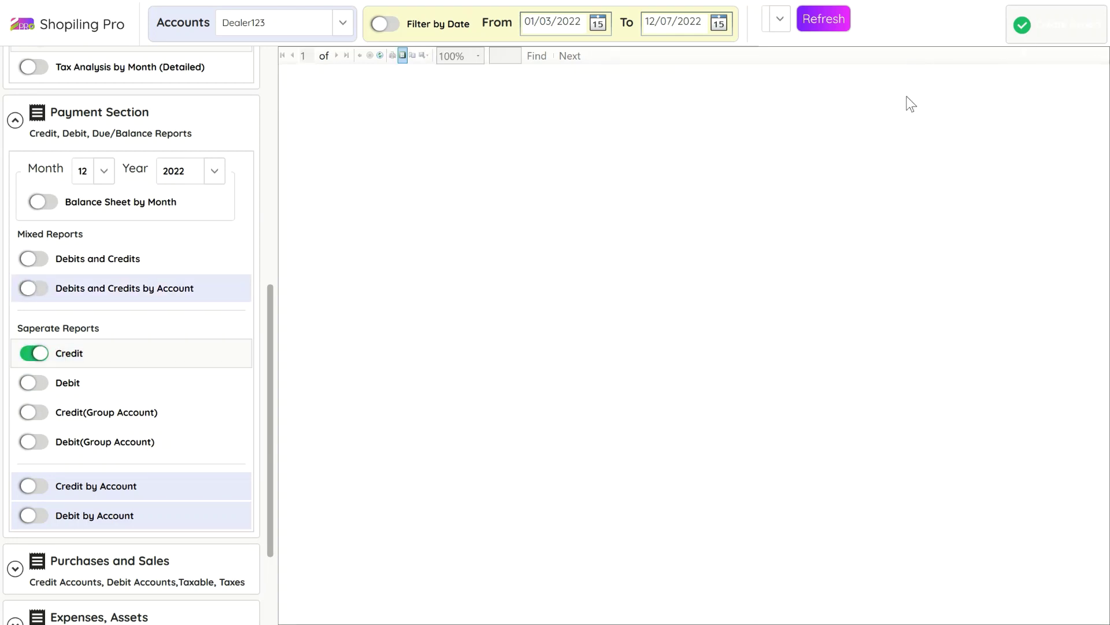
scroll(708, 214, "down", 6)
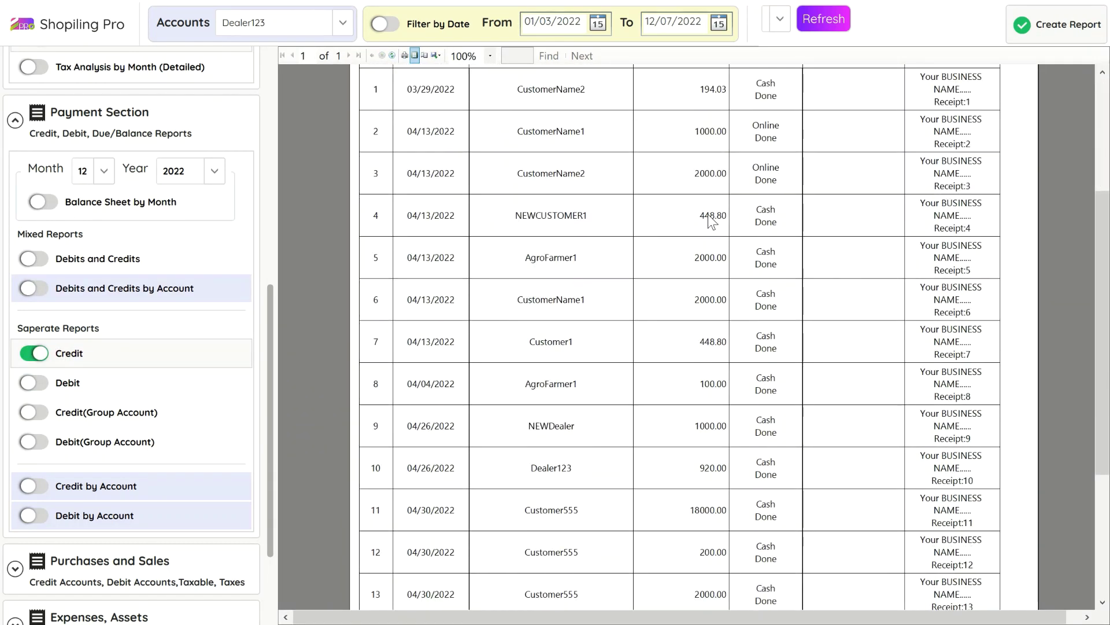
scroll(708, 214, "up", 3)
scroll(708, 214, "up", 3)
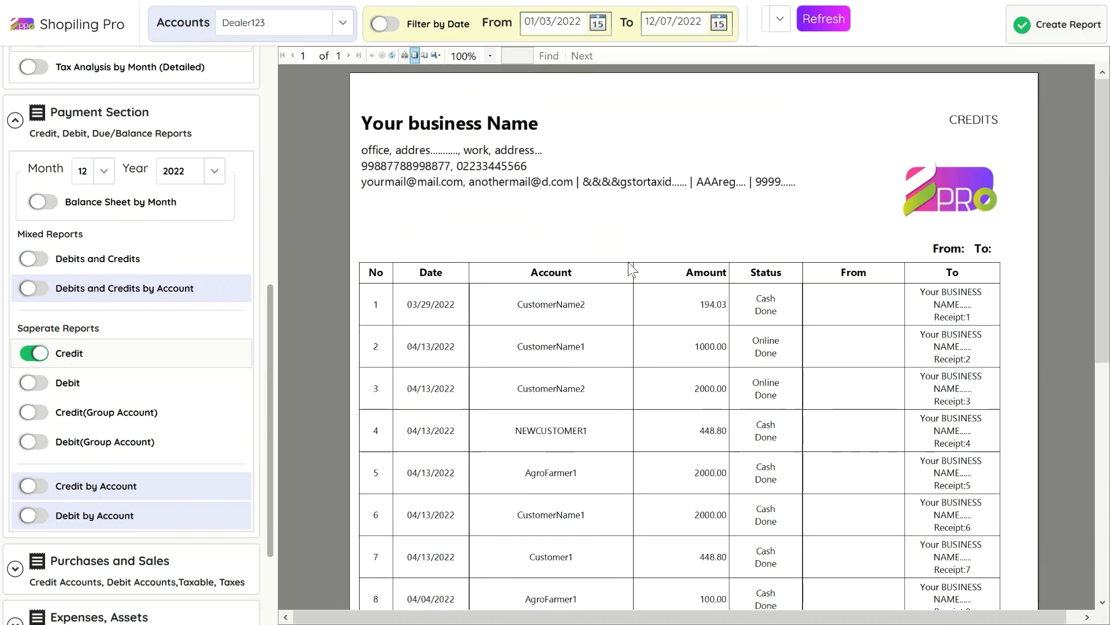
scroll(601, 283, "down", 3)
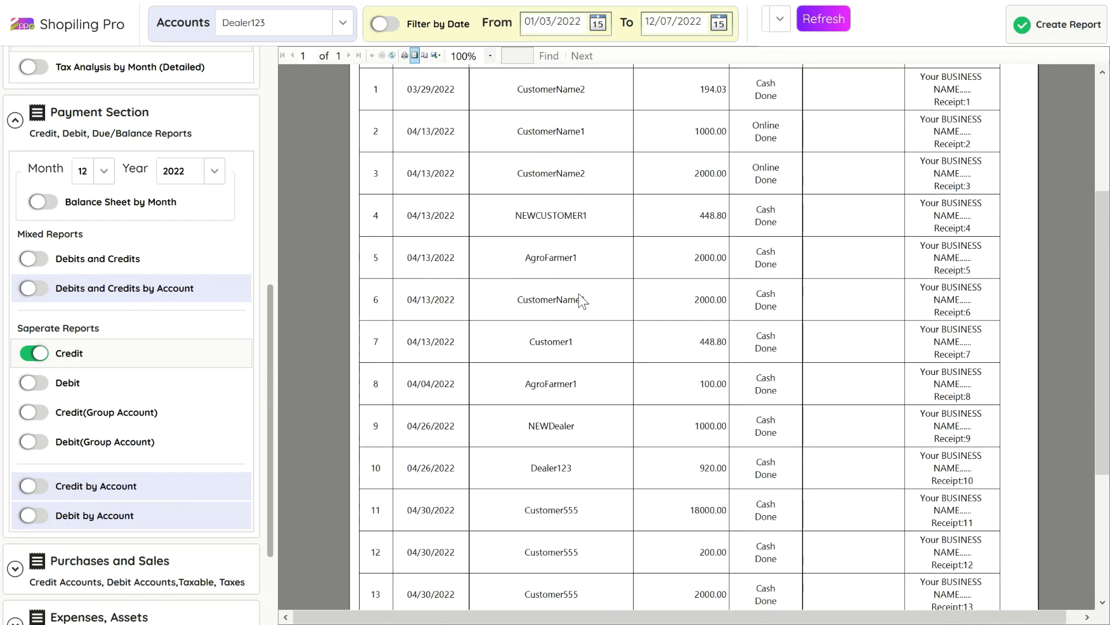
Switch to Credit (Group Account) and generate it, a two-page report totalling 48311.63.
left_click(61, 405)
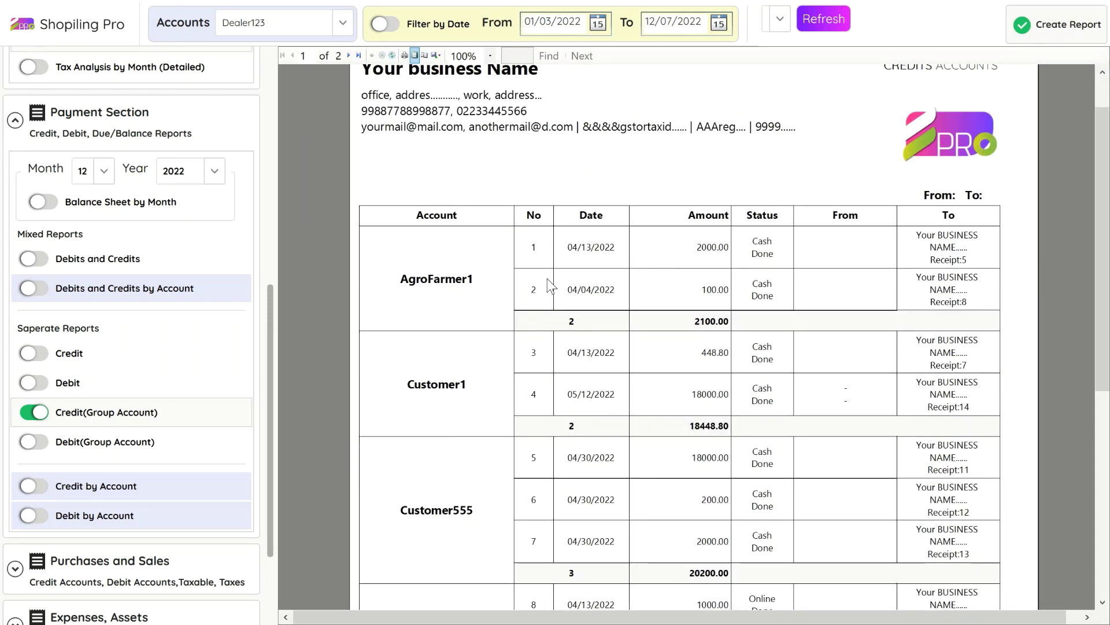
scroll(945, 271, "down", 10)
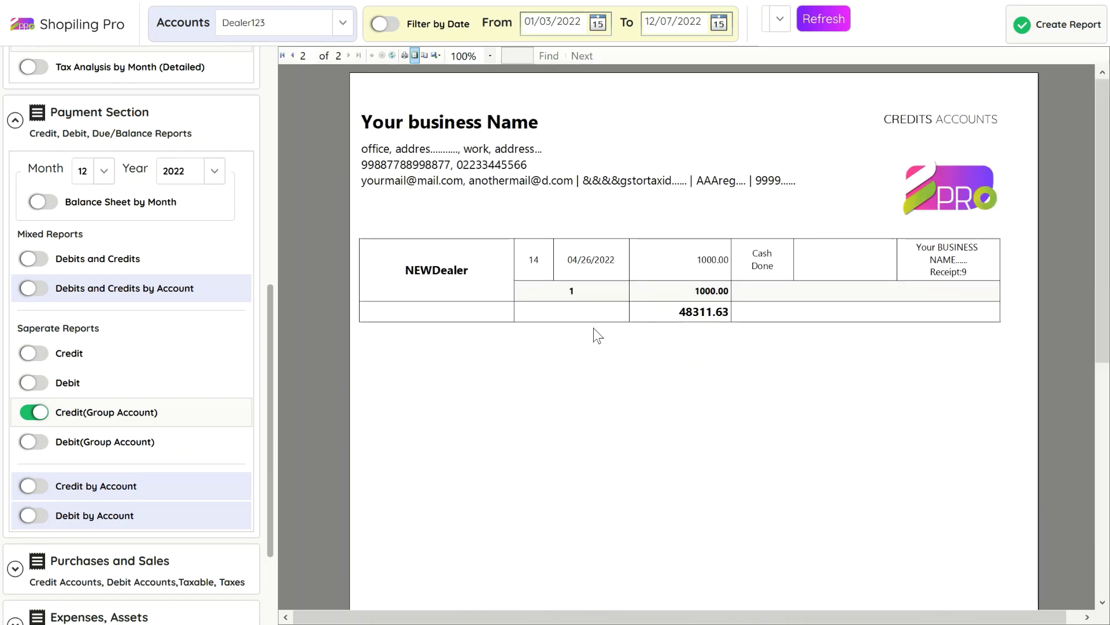
scroll(602, 370, "up", 5)
Generate and review the Debit (Group Account) report of debits grouped by account.
left_click(89, 443)
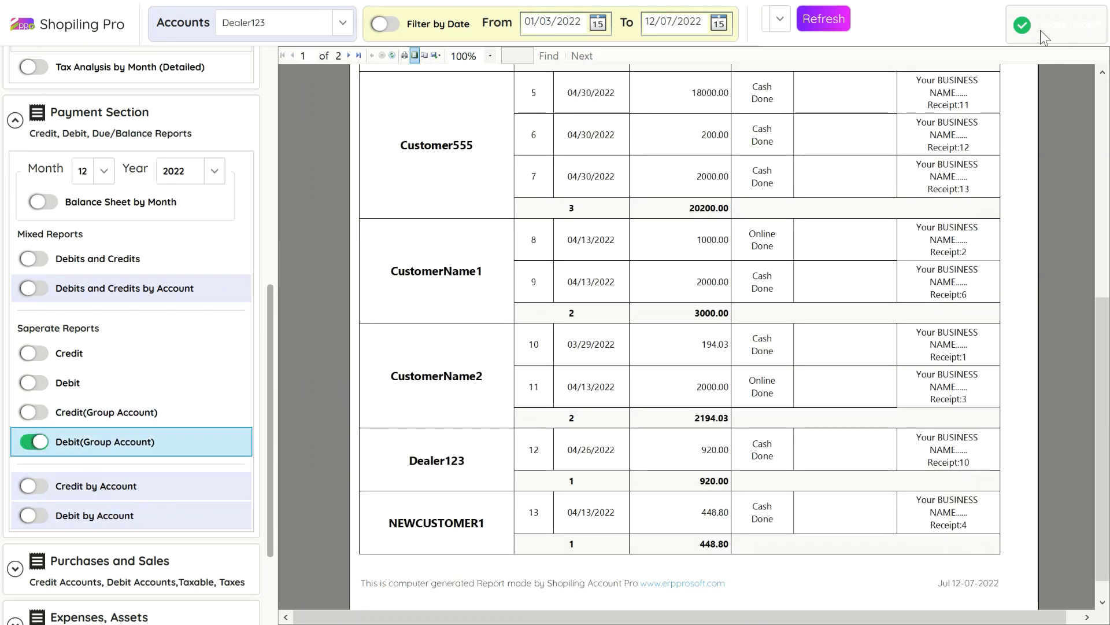
left_click(1041, 26)
scroll(619, 312, "down", 2)
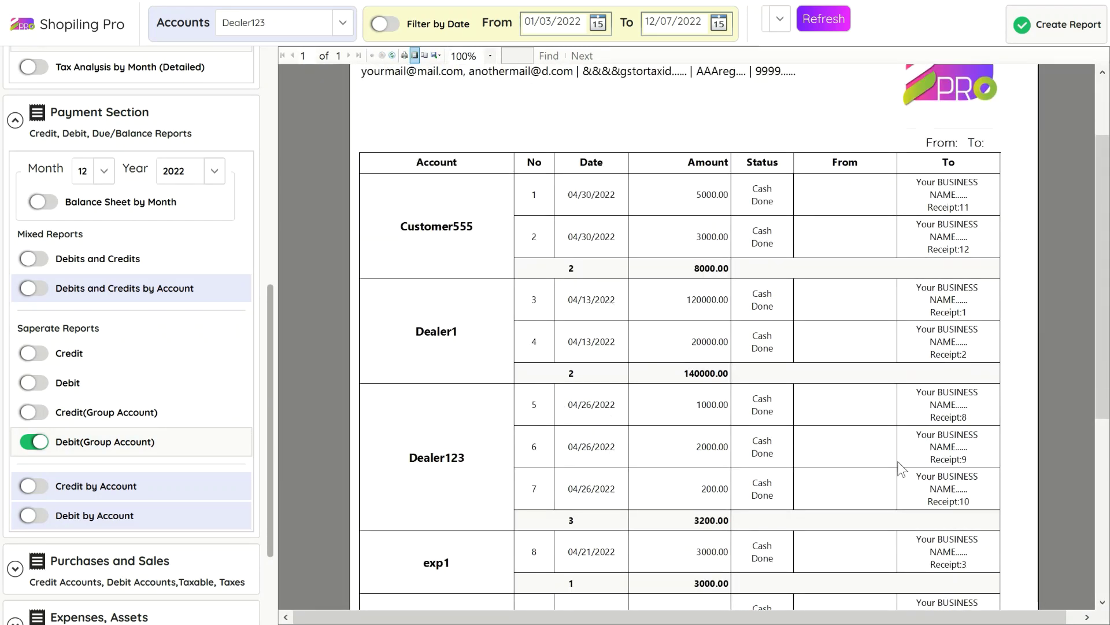
scroll(901, 469, "down", 3)
scroll(651, 461, "down", 3)
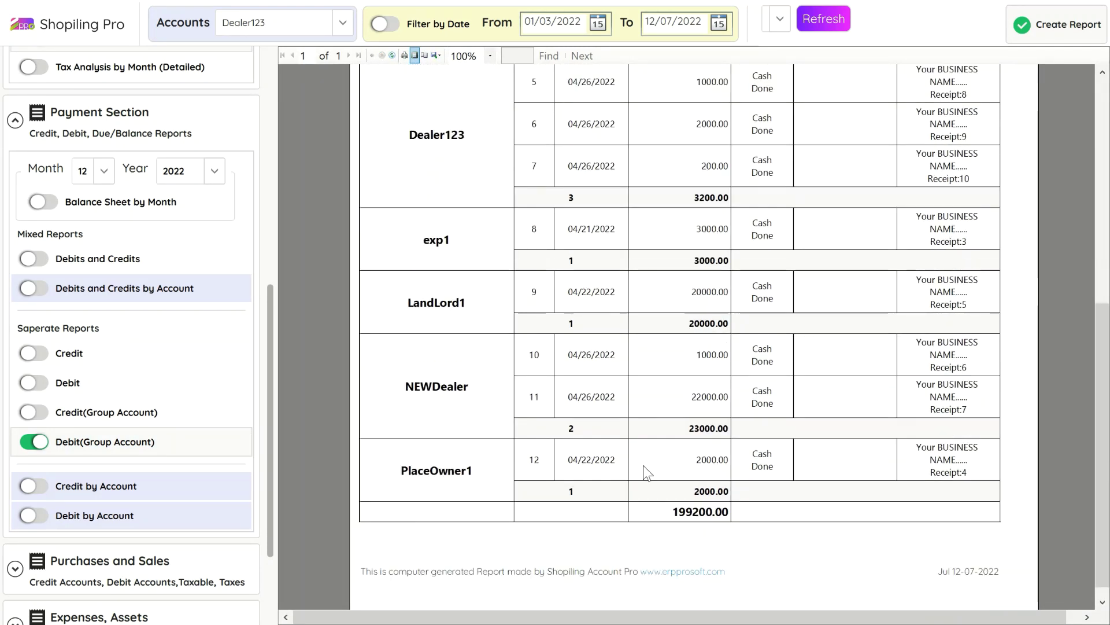
Generate Dealer123's Credit by Account report, showing a single 920.00 credit dated 04/26/2022.
left_click(75, 489)
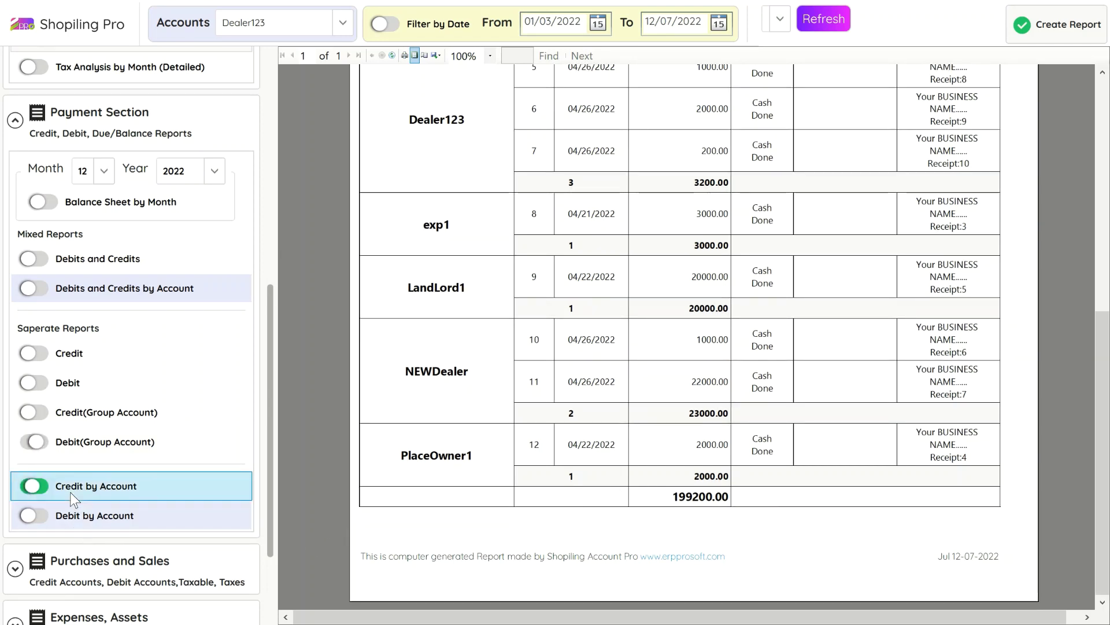
left_click(1053, 19)
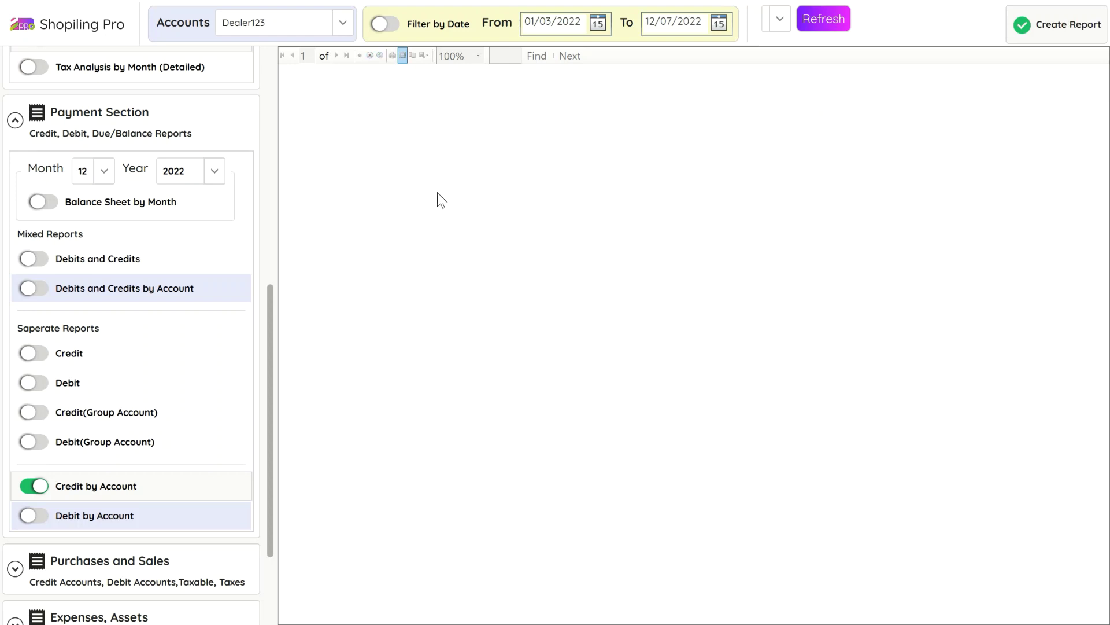
scroll(547, 371, "down", 2)
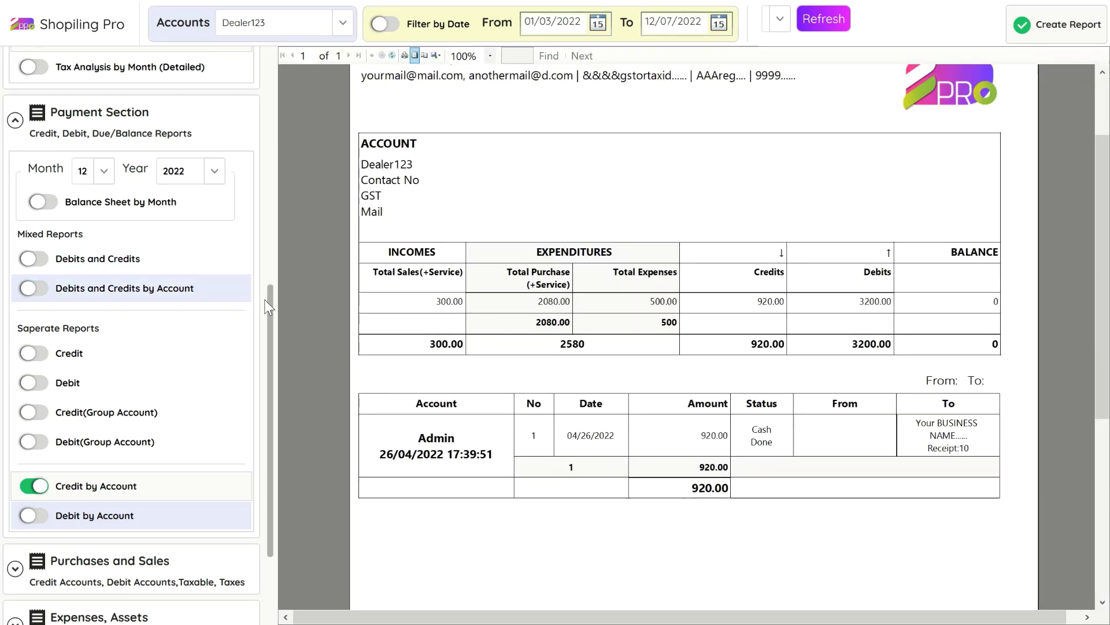
Expand the Purchases and Sales options and generate the Purchase Invoices report.
scroll(194, 477, "down", 3)
left_click(144, 446)
scroll(144, 446, "down", 1)
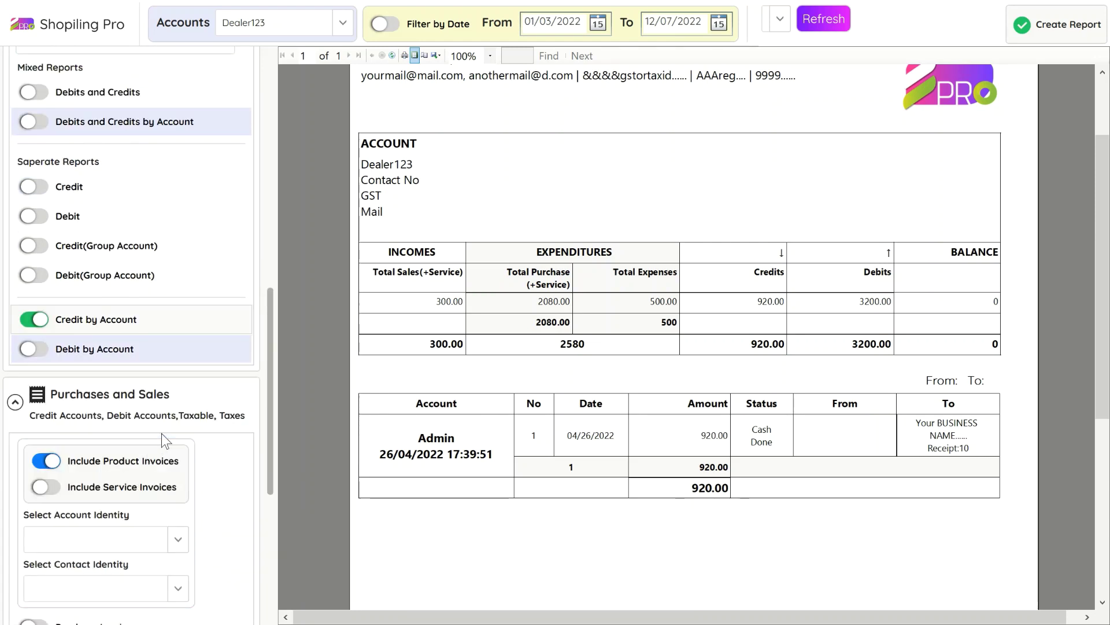
scroll(161, 432, "down", 2)
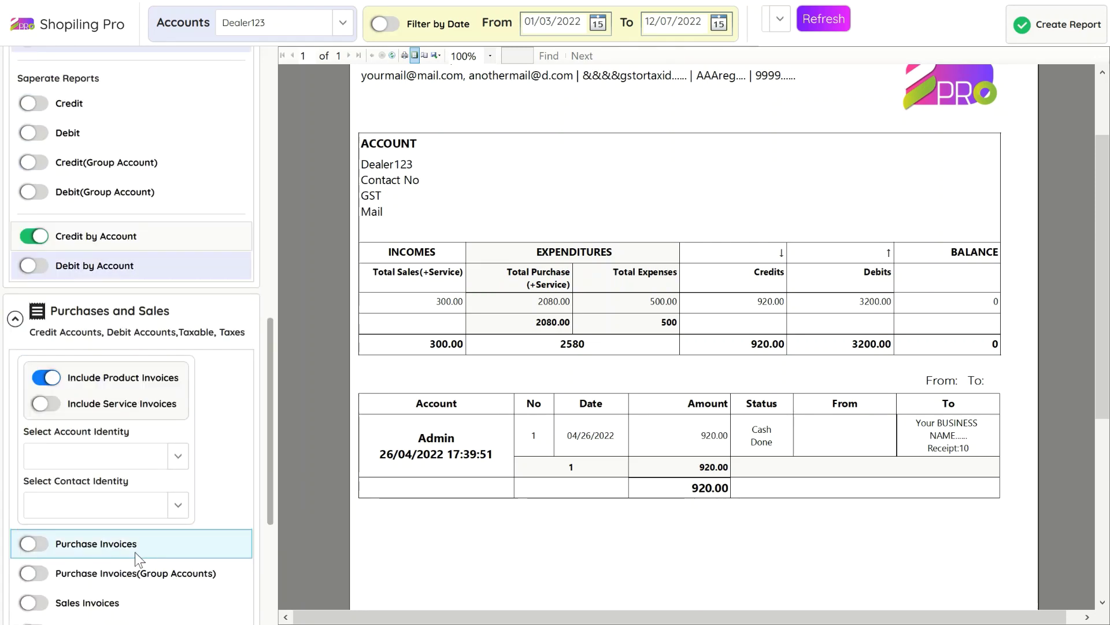
left_click(135, 546)
left_click(1045, 27)
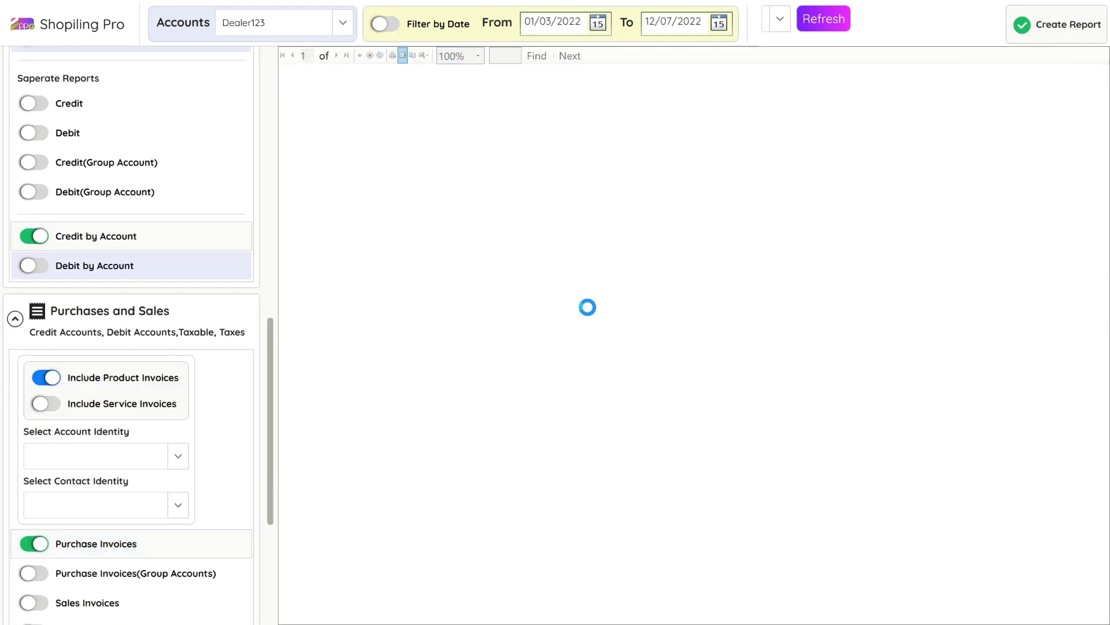
Regenerate the Purchase Invoices report with service invoices included.
scroll(588, 307, "down", 2)
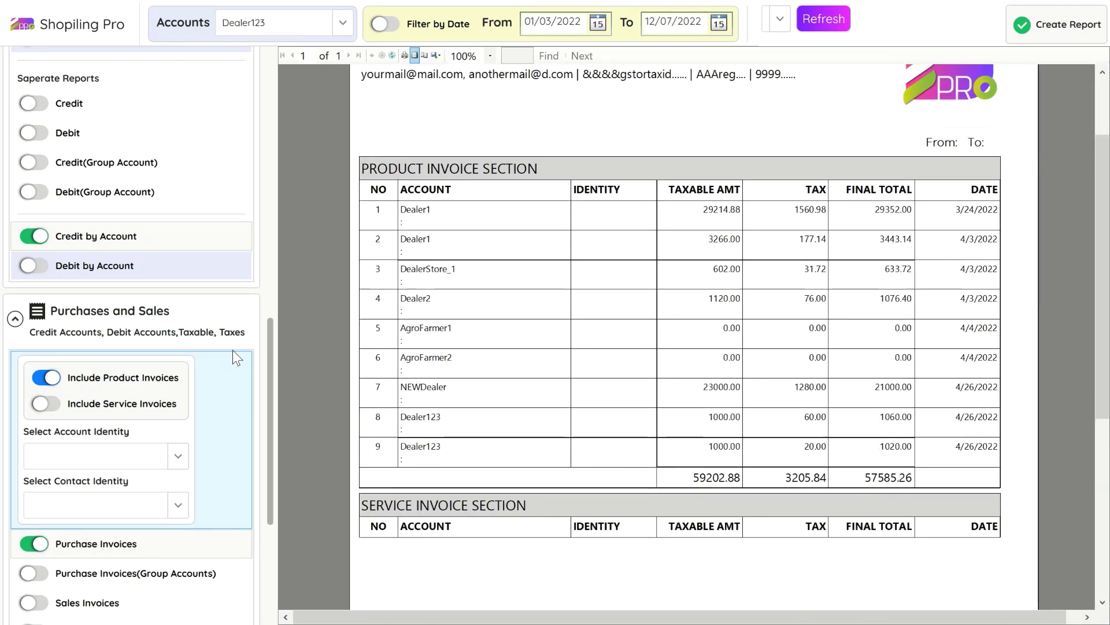
scroll(265, 332, "down", 4)
scroll(538, 385, "down", 1)
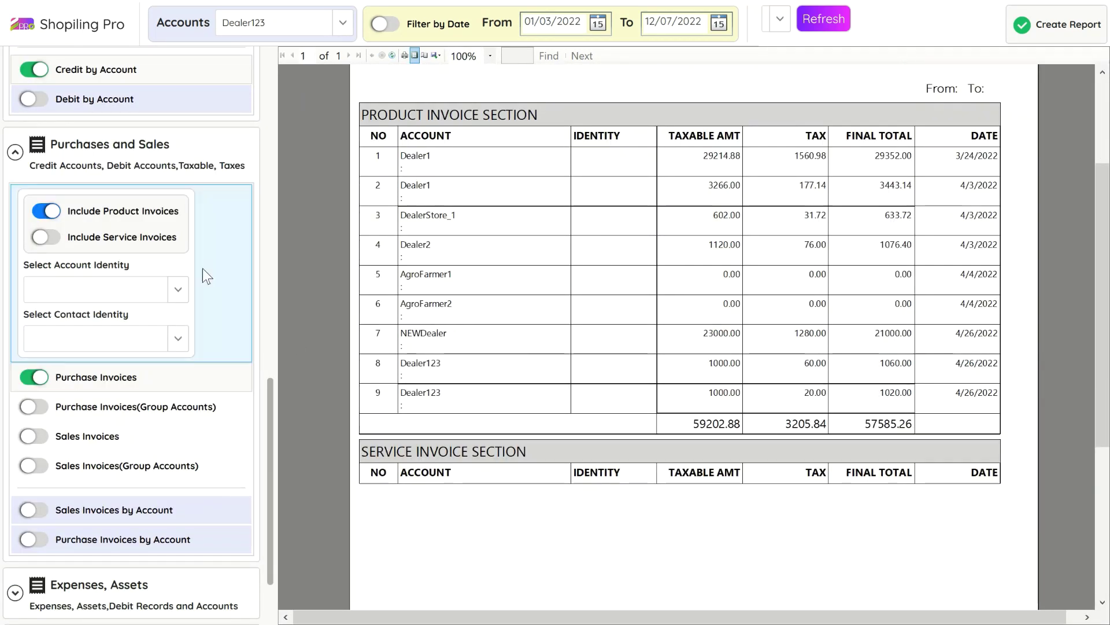
left_click(126, 239)
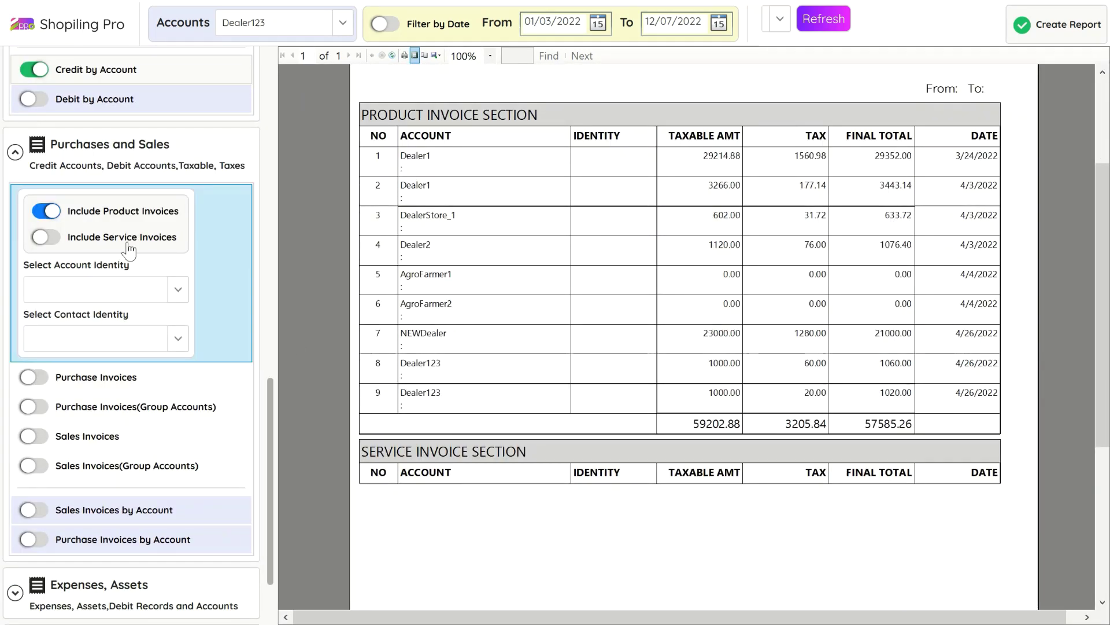
left_click(92, 379)
left_click(1041, 26)
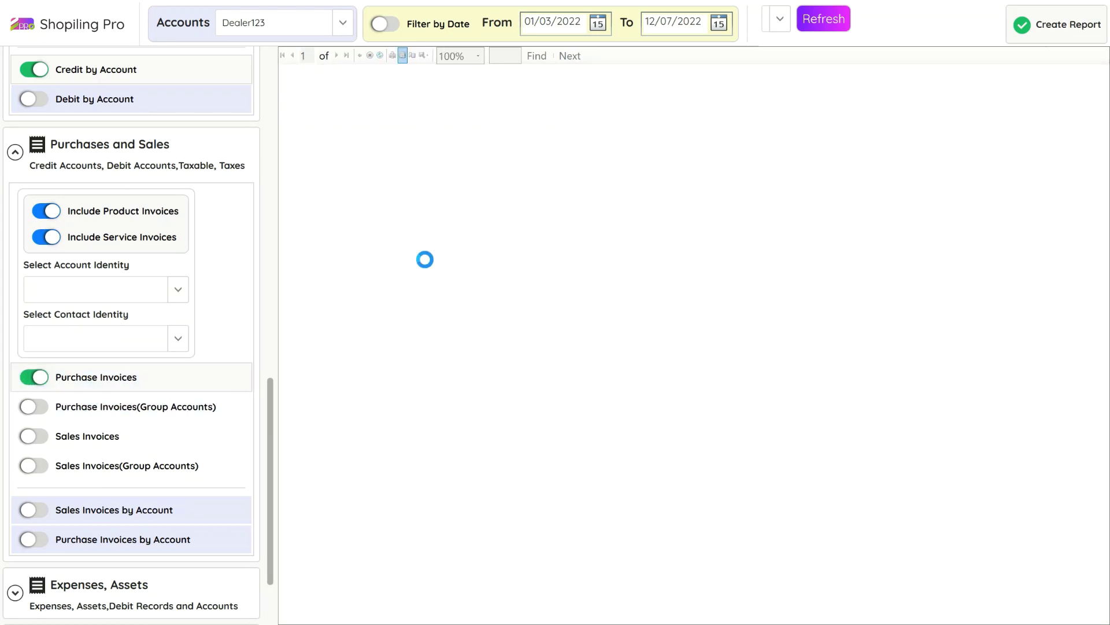
Generate Purchase Invoices (Group Accounts), with Dealer1 at 32795.14 and a 57585.26 grand total.
scroll(520, 381, "down", 3)
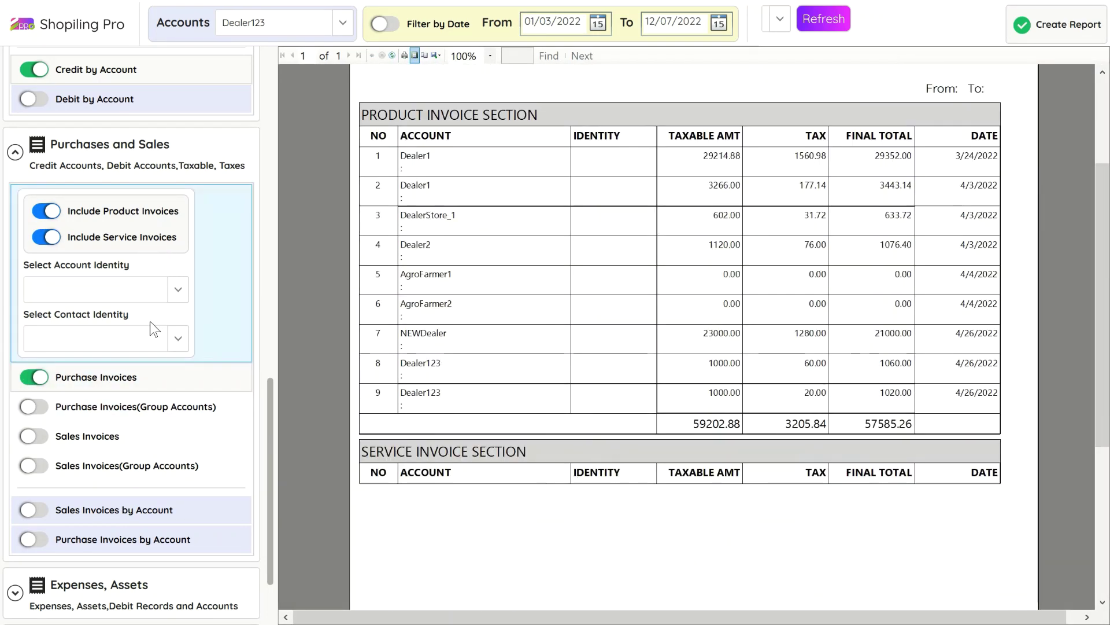
left_click(64, 437)
left_click(84, 408)
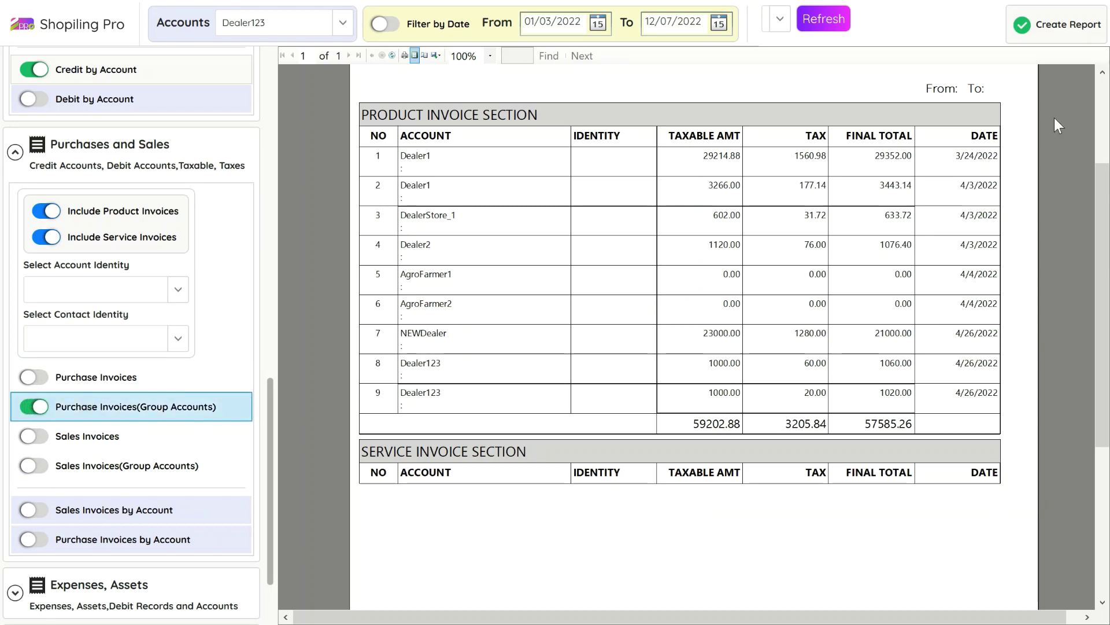
left_click(1072, 18)
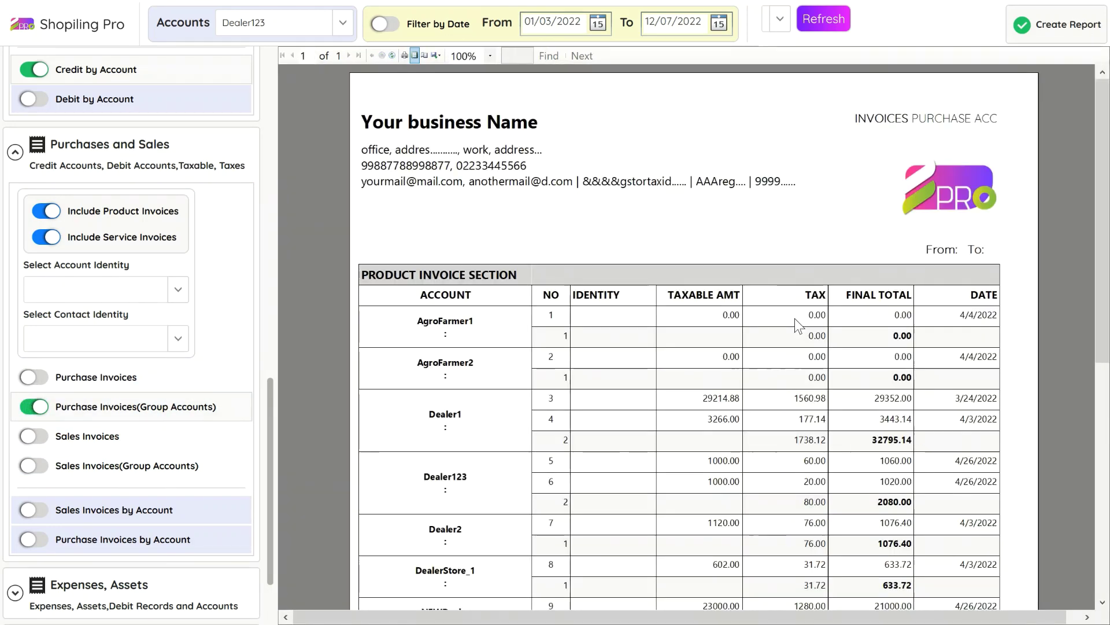
scroll(591, 351, "down", 3)
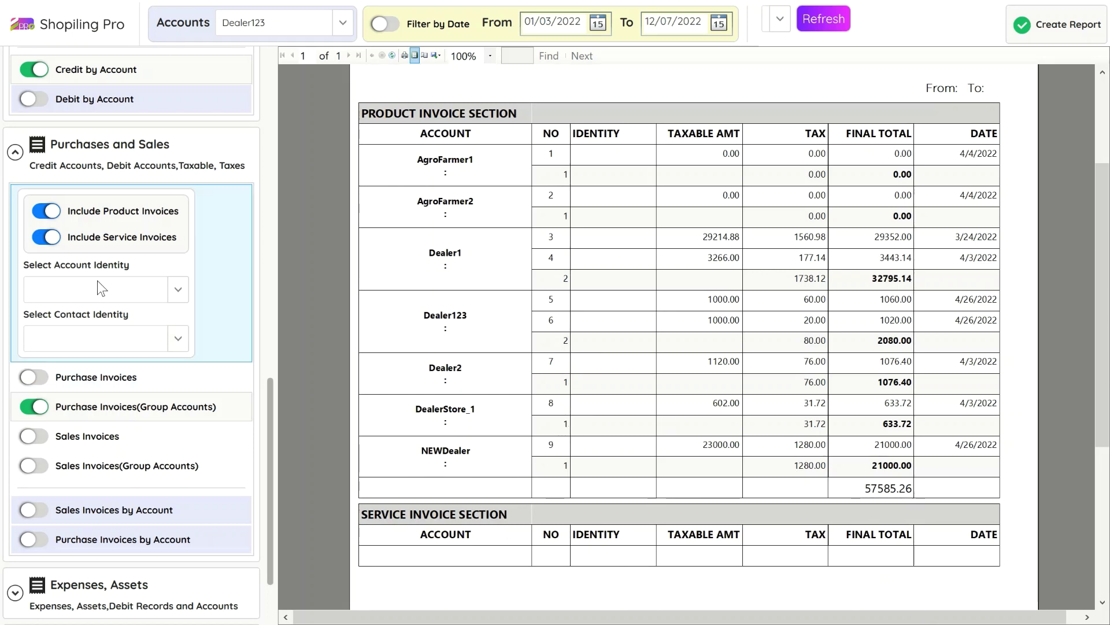
left_click(87, 437)
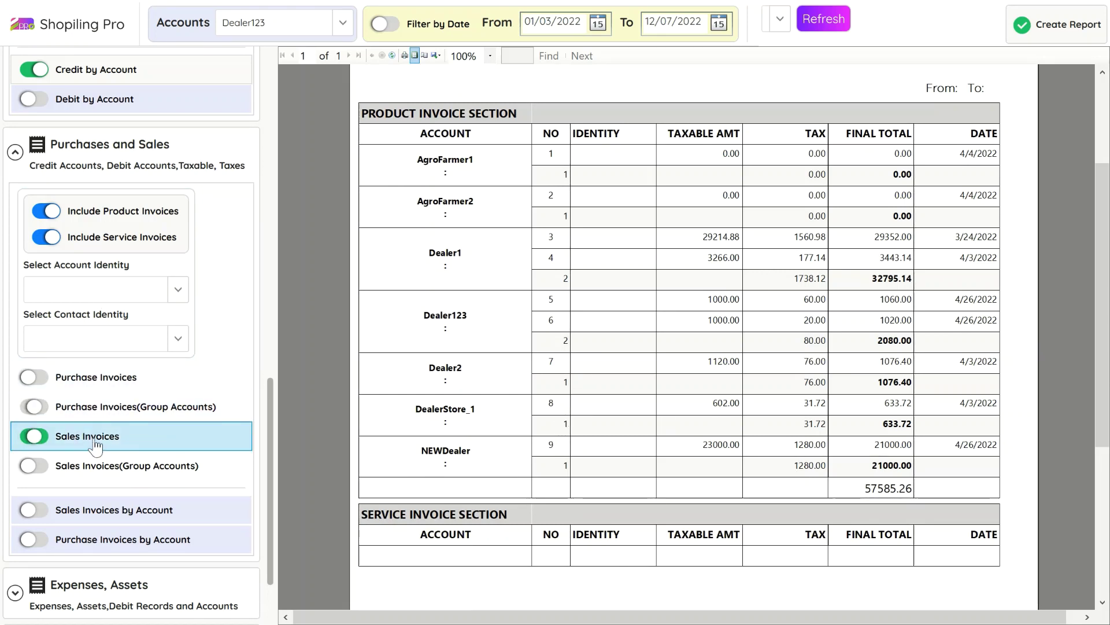
left_click(1041, 25)
scroll(642, 229, "down", 6)
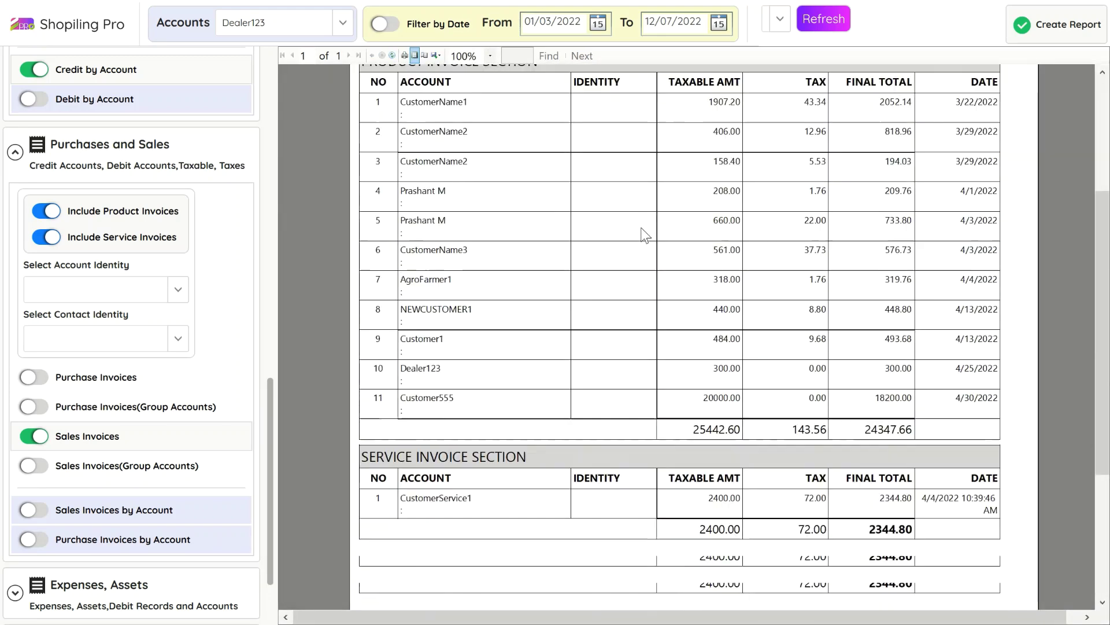
left_click(146, 475)
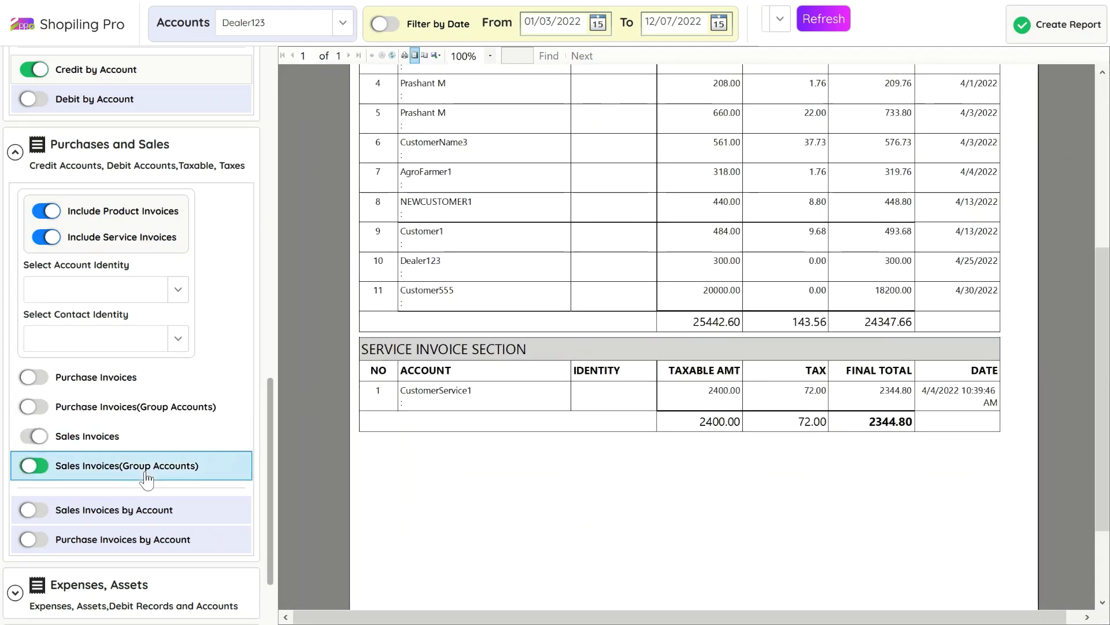
left_click(1050, 26)
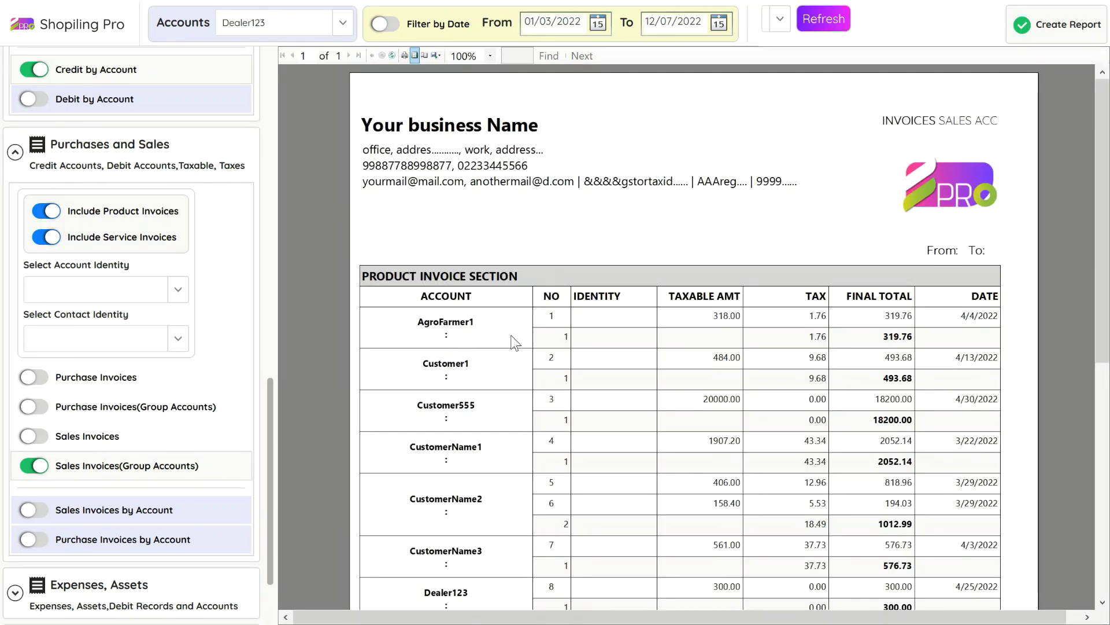
scroll(517, 342, "down", 3)
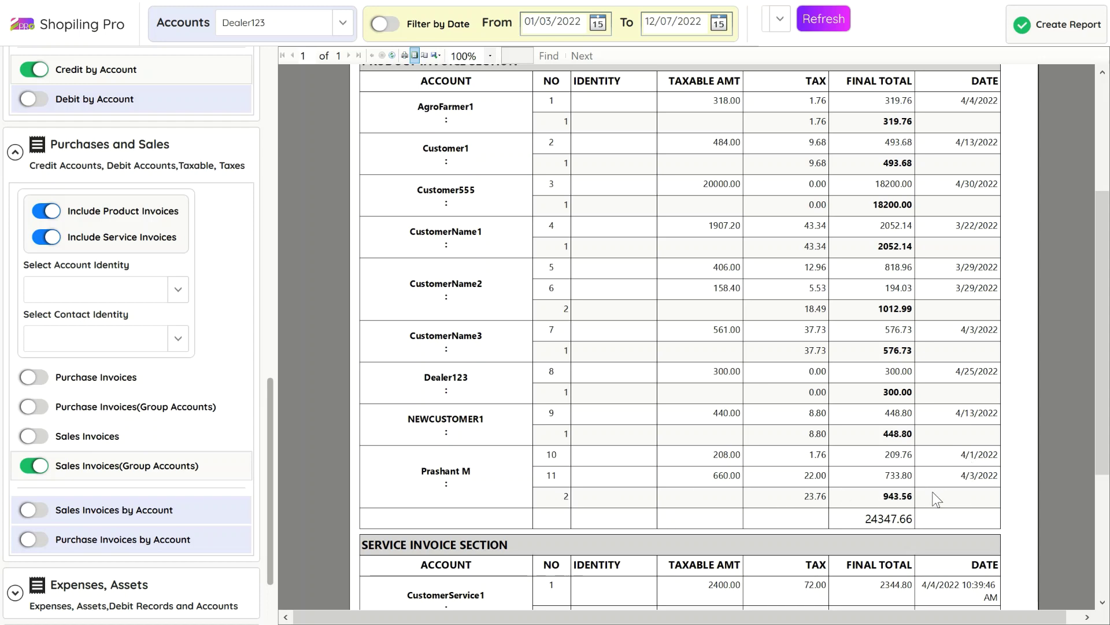
scroll(895, 503, "down", 1)
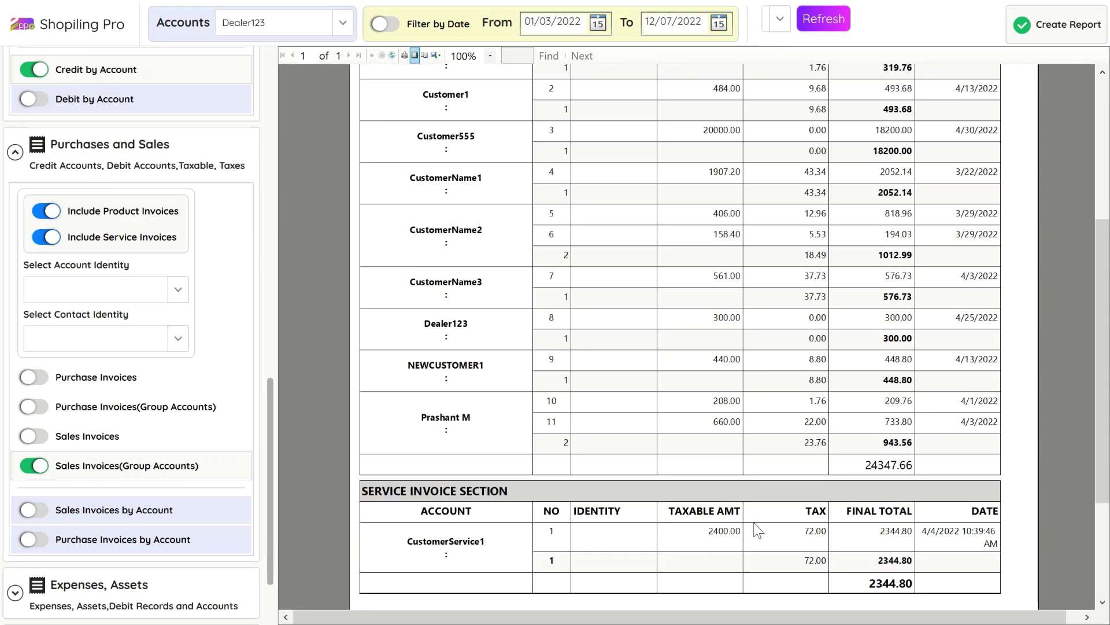
scroll(758, 529, "down", 1)
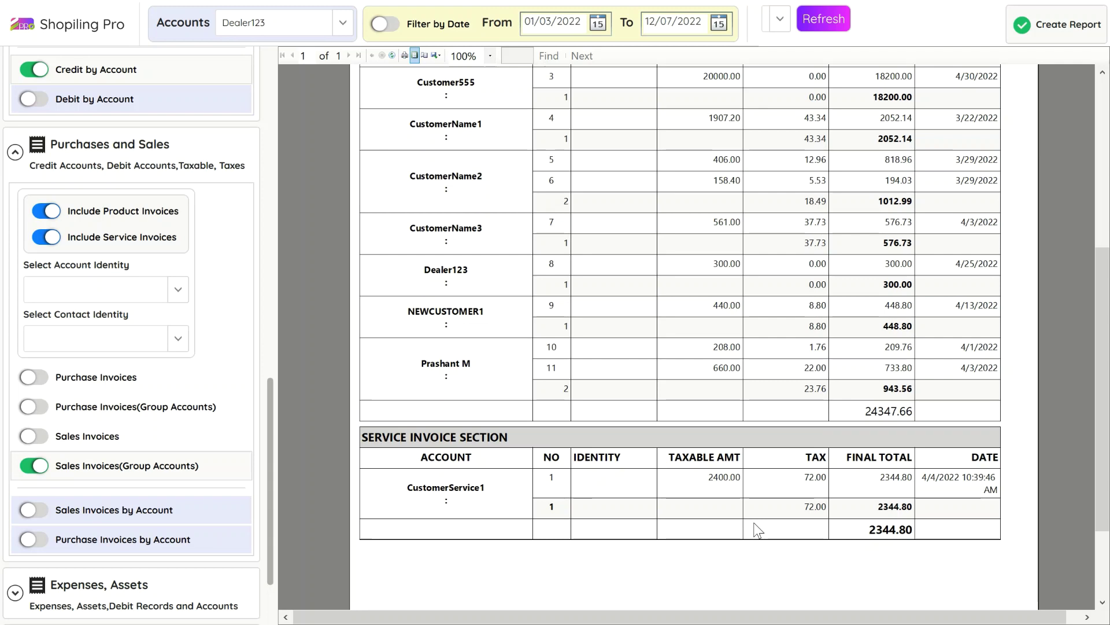
scroll(1070, 399, "up", 3)
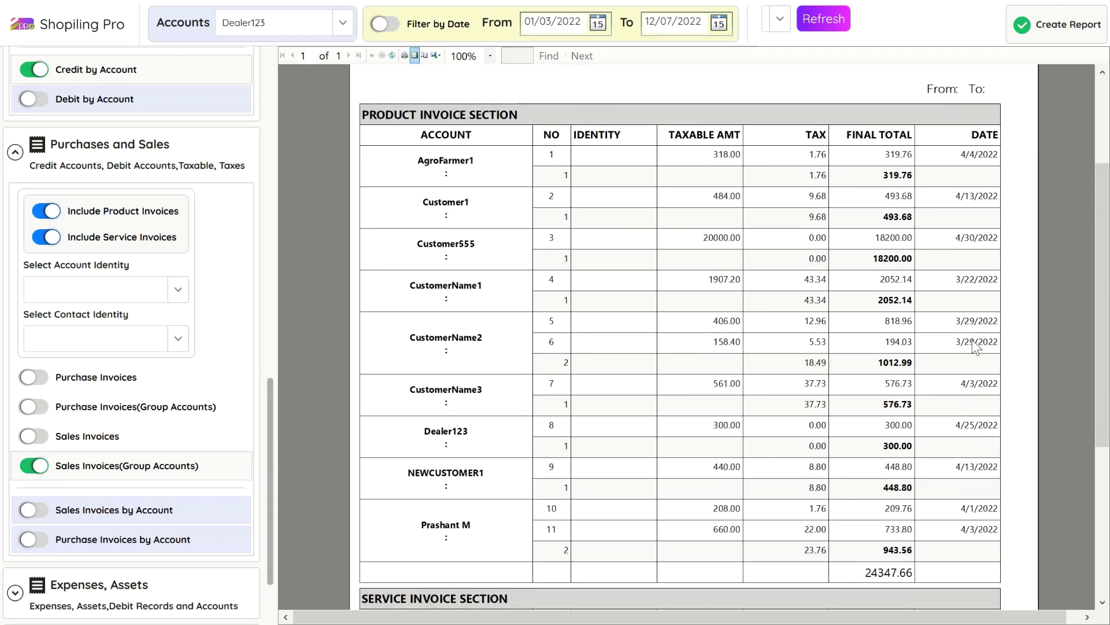
scroll(973, 338, "down", 2)
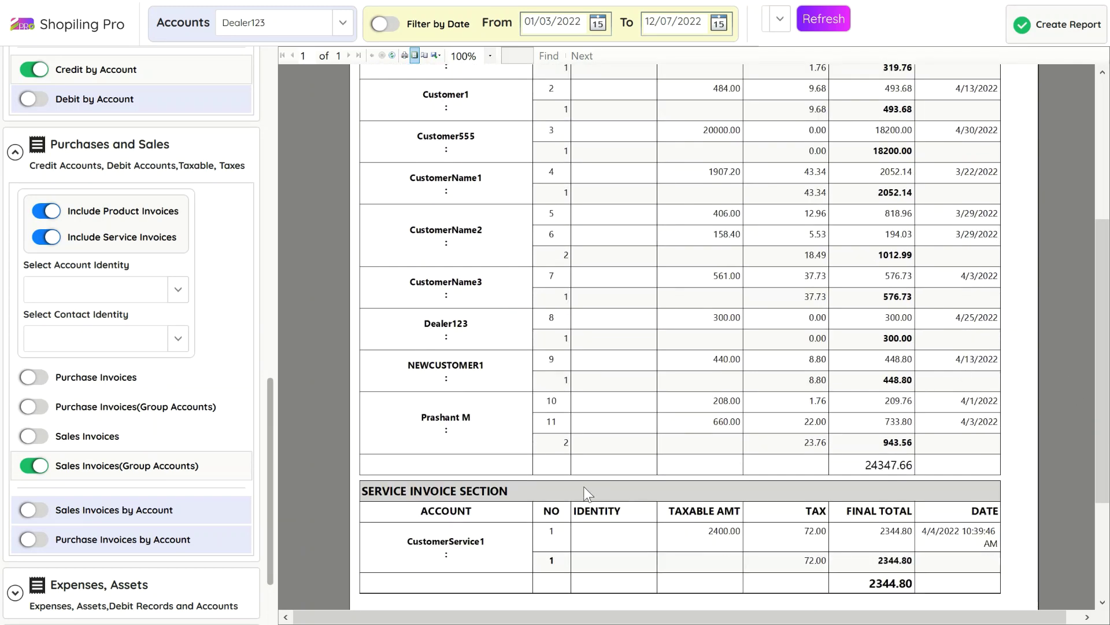
scroll(534, 491, "down", 2)
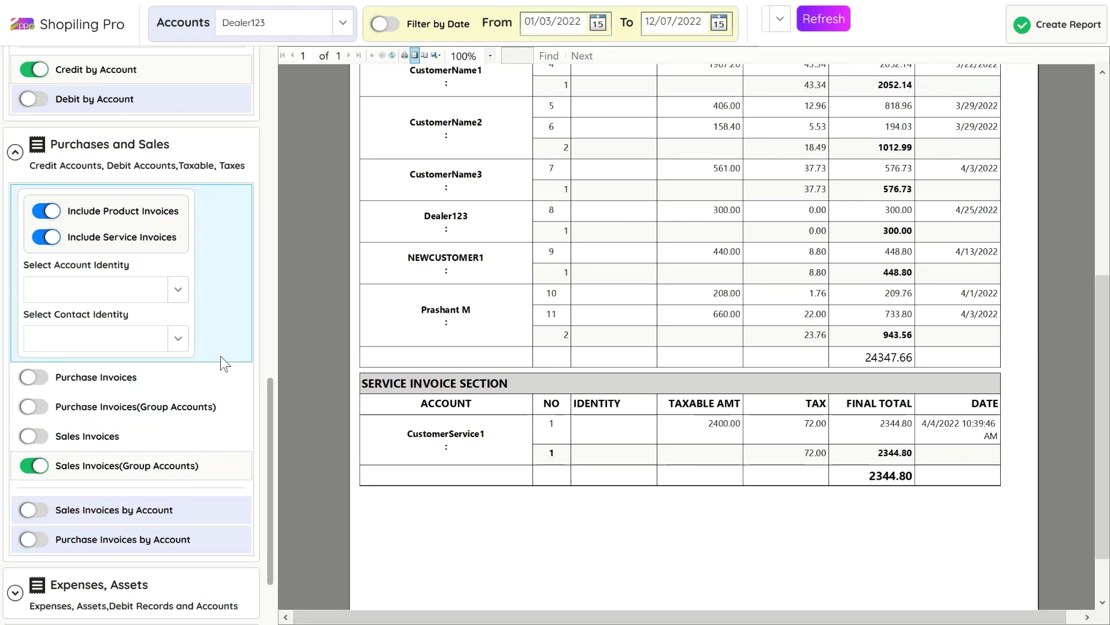
Generate the Sales Invoices by Account report.
left_click(136, 504)
scroll(1069, 93, "up", 3)
left_click(1080, 30)
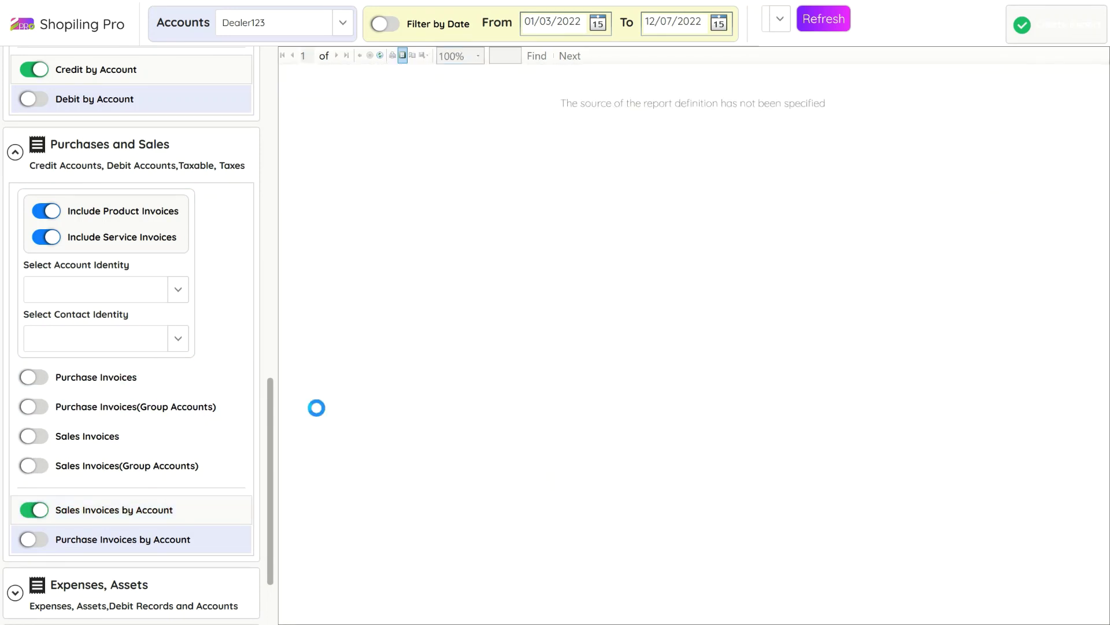
scroll(481, 455, "down", 2)
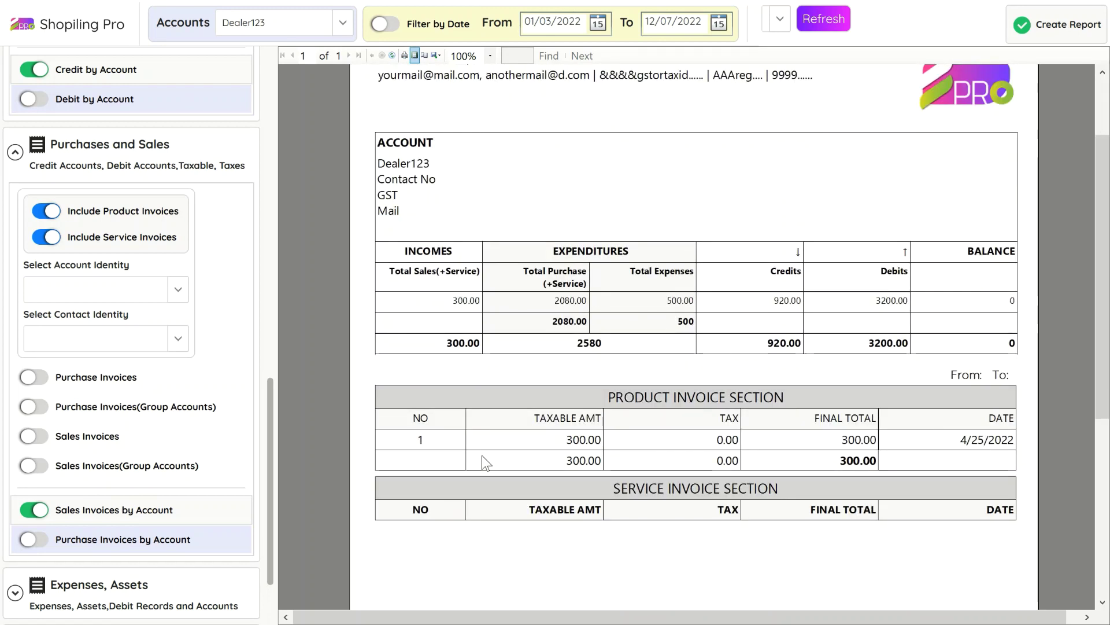
Switch the account to NEWCUSTOMER1, showing one 448.80 product invoice with 8.80 tax.
left_click(324, 29)
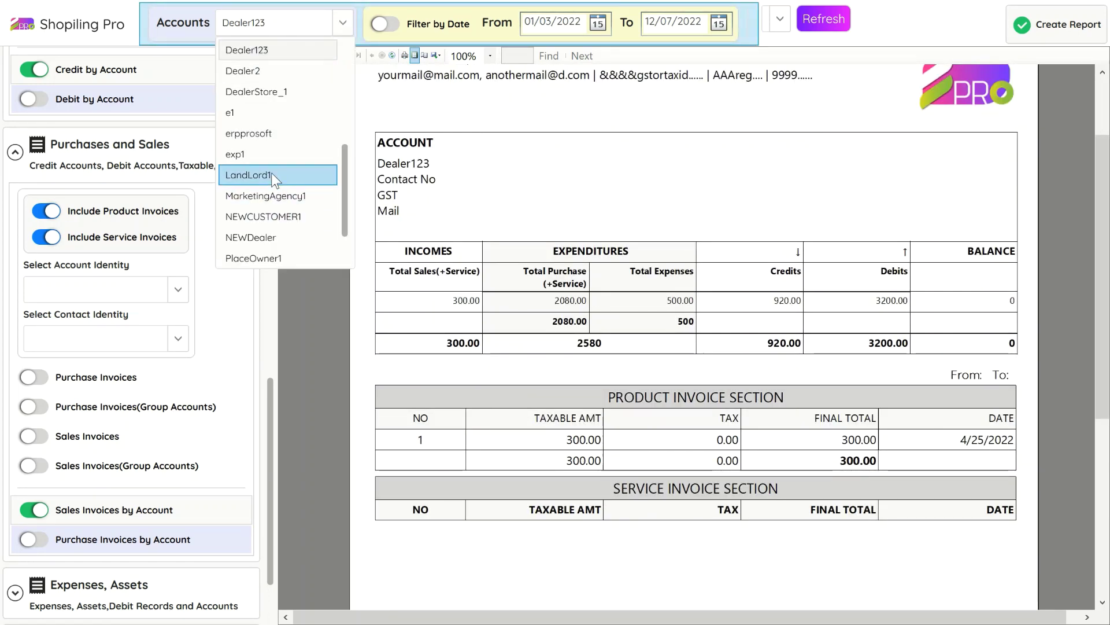
scroll(268, 81, "down", 1)
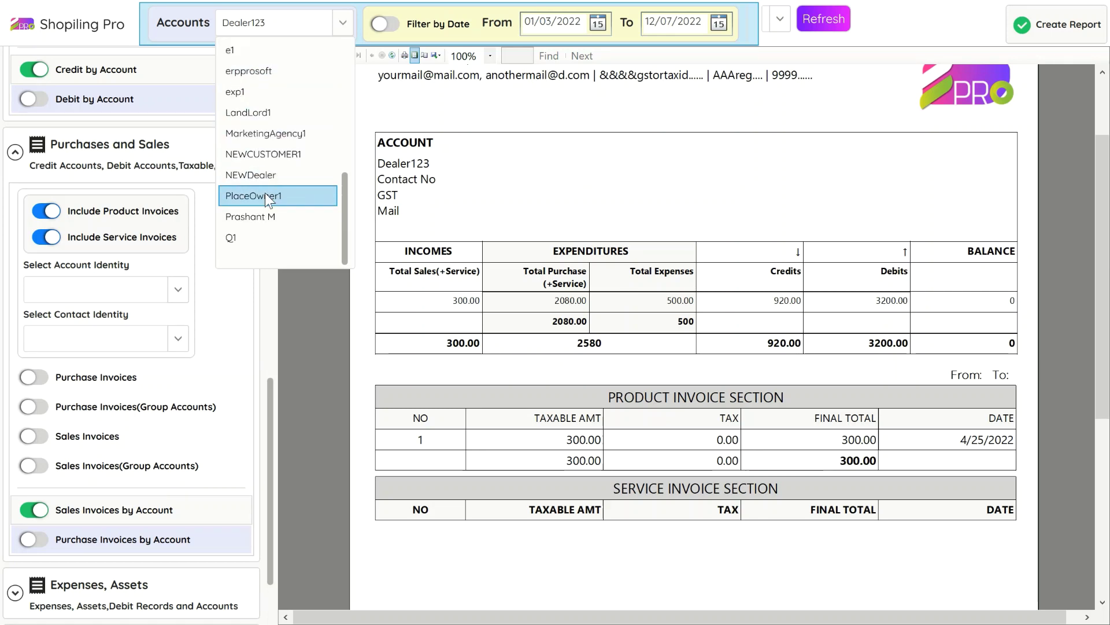
left_click(287, 155)
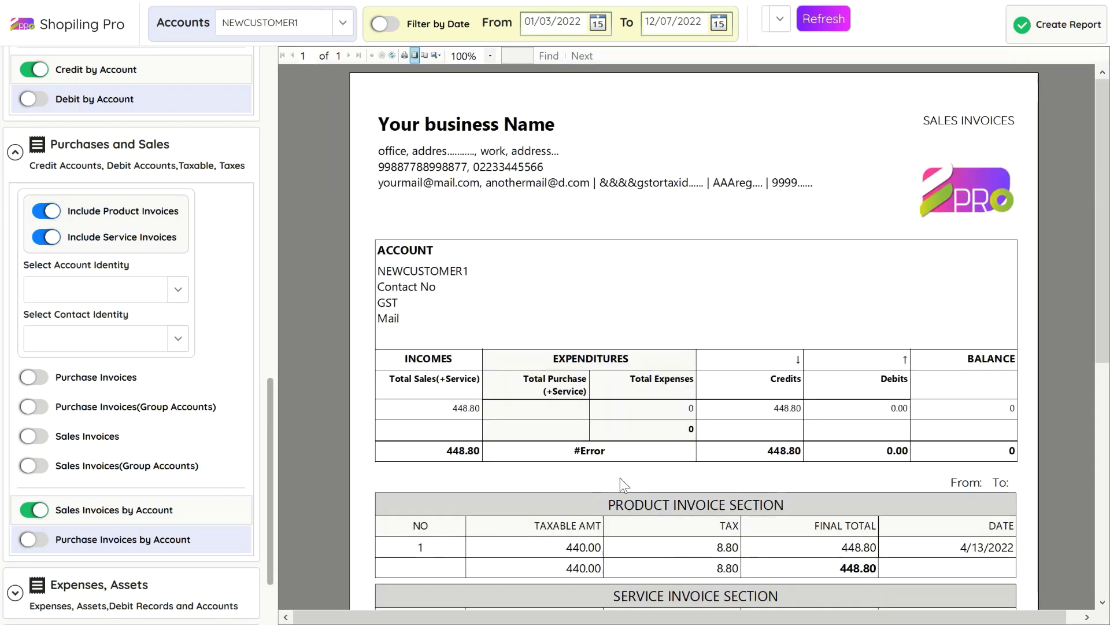
scroll(612, 417, "down", 2)
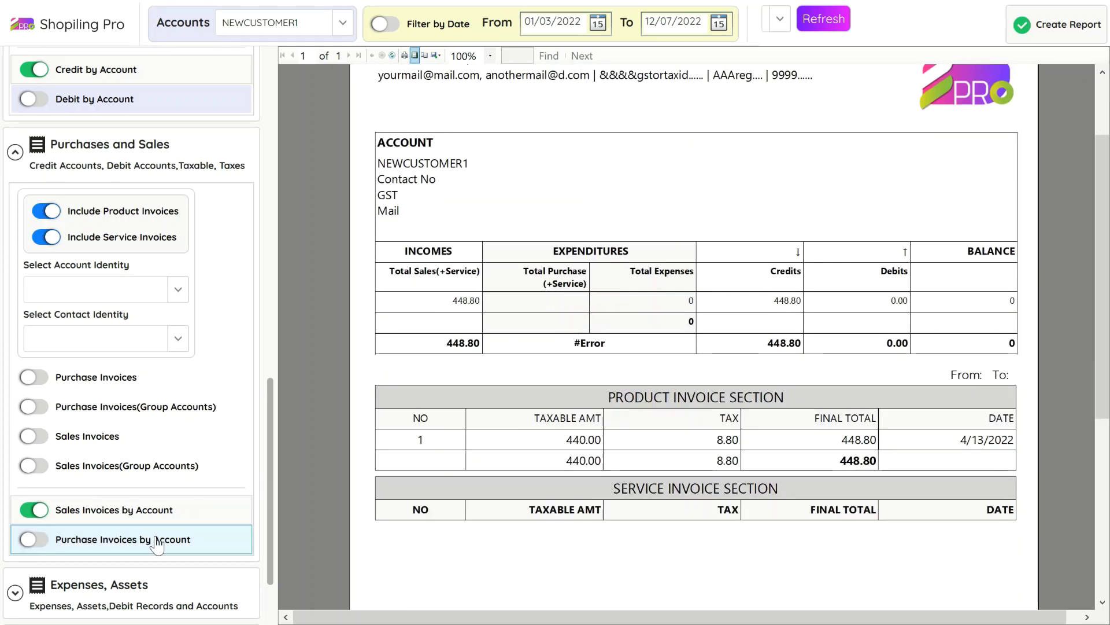
Generate Purchase Invoices by Account for Dealer123: two product invoices totalling 2080.00, 80.00 tax.
left_click(193, 539)
left_click(343, 23)
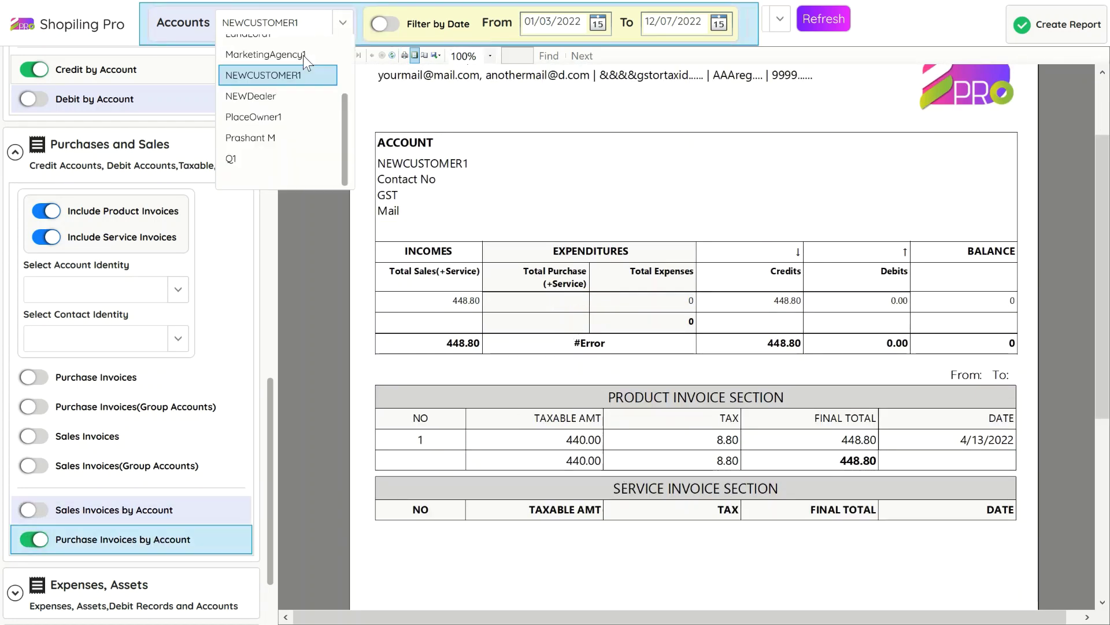
scroll(272, 110, "up", 2)
scroll(270, 119, "up", 1)
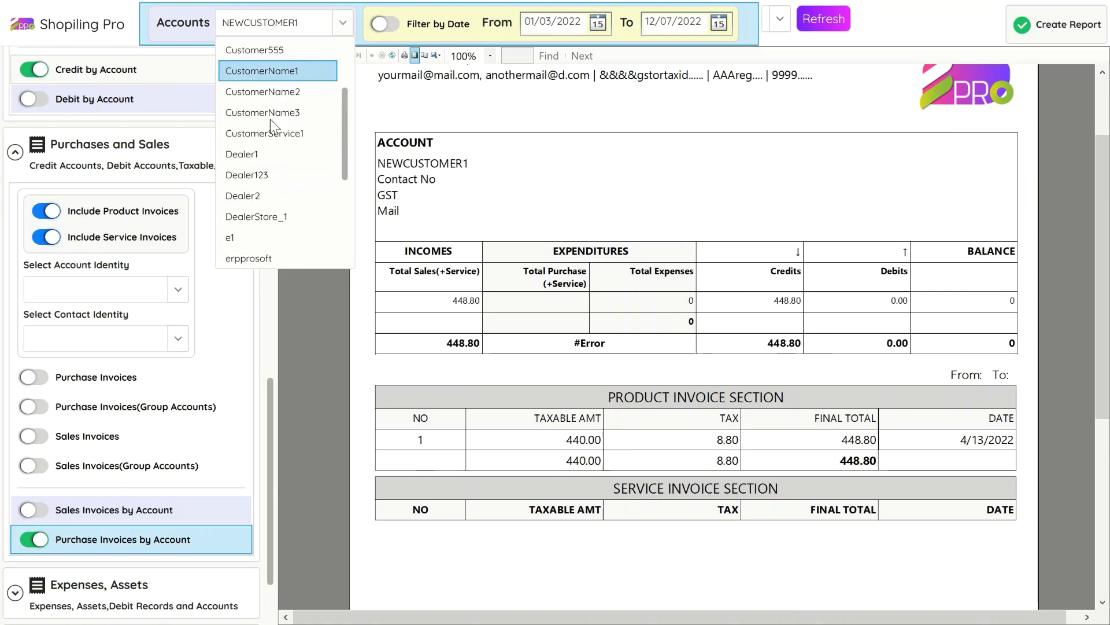
left_click(262, 169)
left_click(1052, 34)
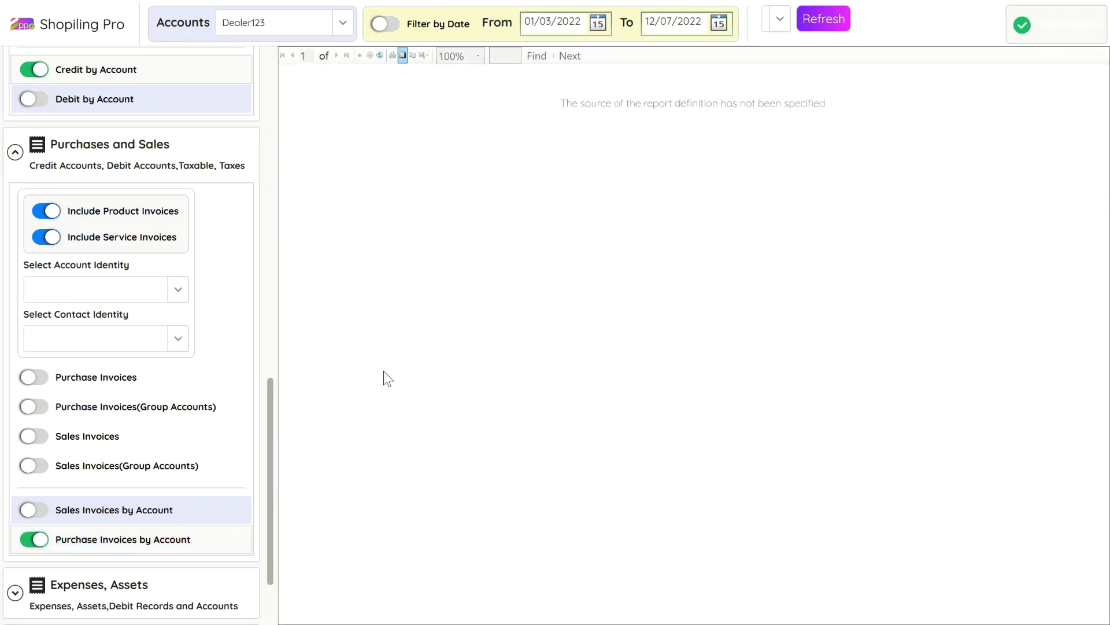
scroll(445, 457, "down", 2)
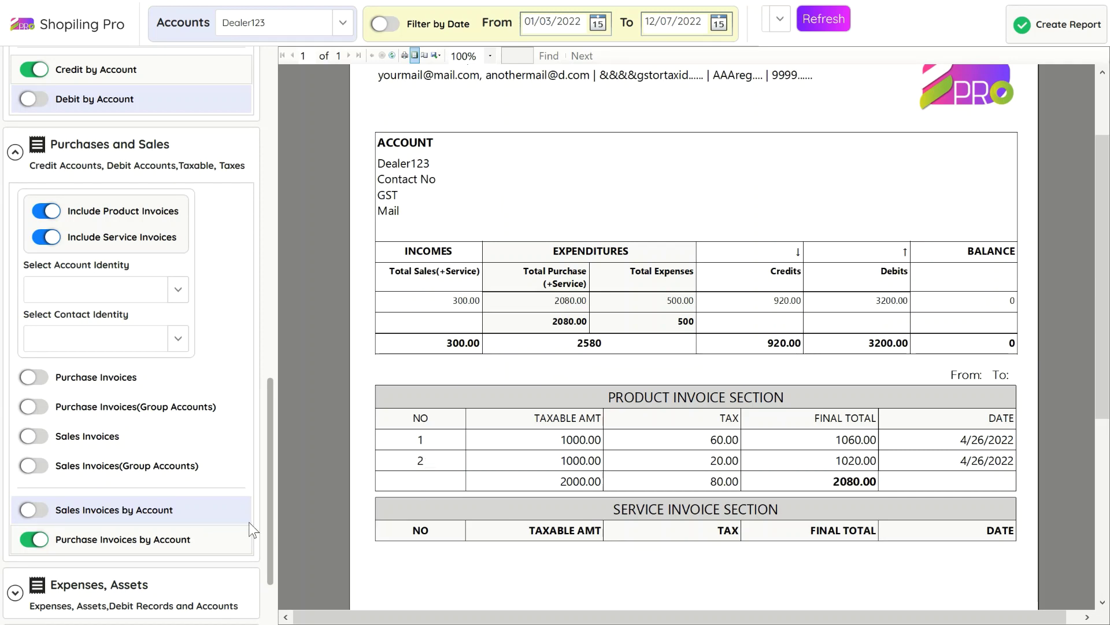
Expand the Expenses, Assets options and generate the plain Expenses report.
scroll(269, 526, "down", 2)
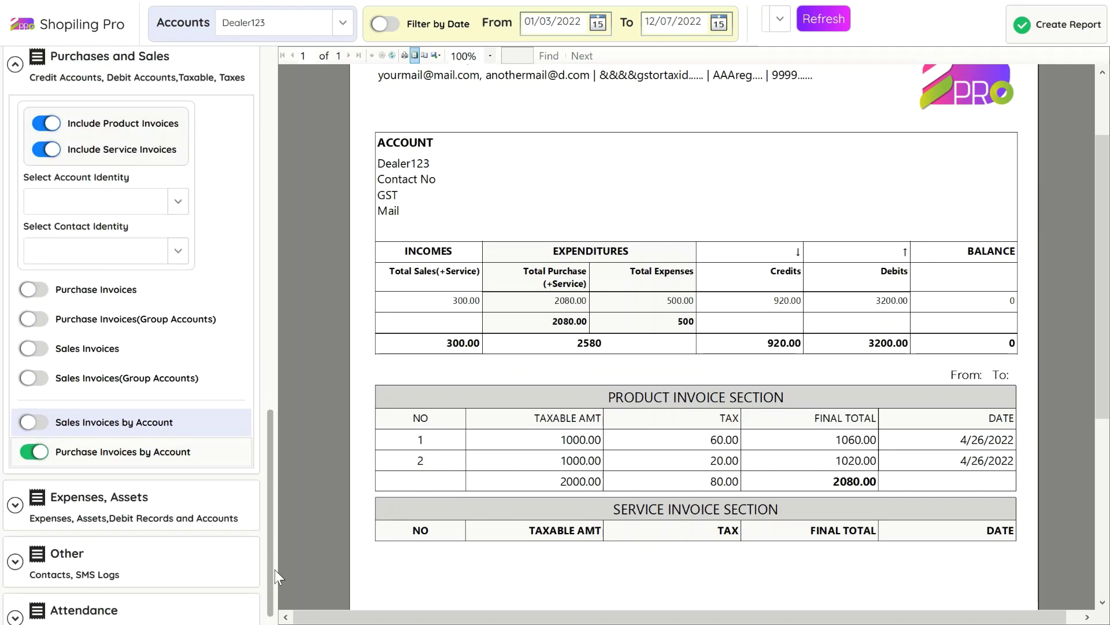
left_click(176, 487)
scroll(145, 492, "down", 1)
left_click(113, 496)
left_click(1051, 37)
Switch to Expenses (Group Accounts): seven account subtotals and a 139500.00 grand total.
scroll(819, 228, "down", 3)
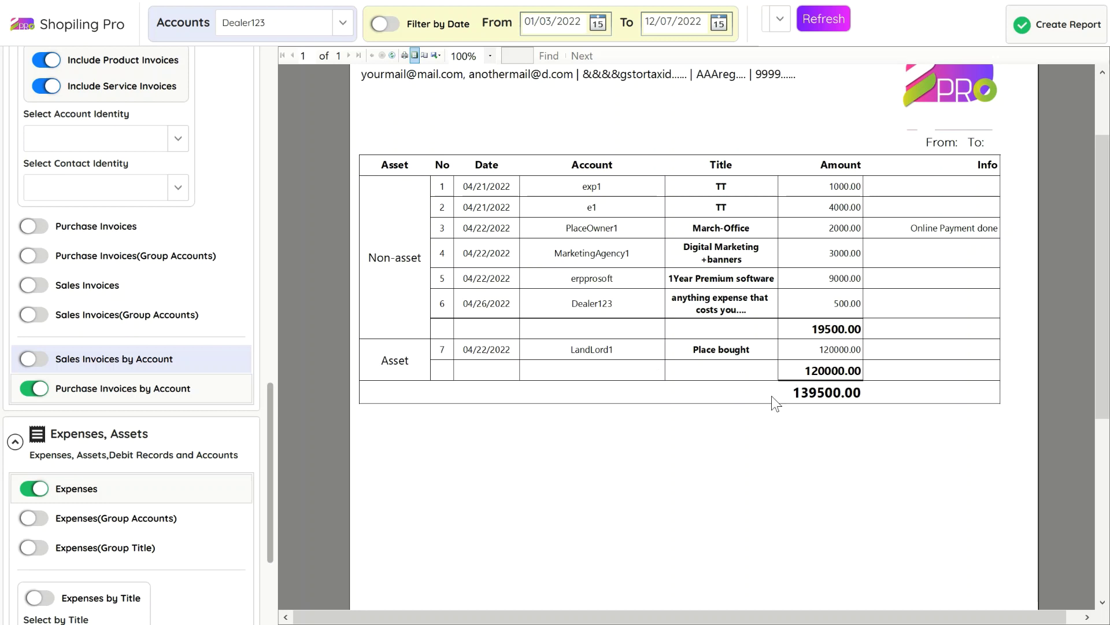
left_click(77, 517)
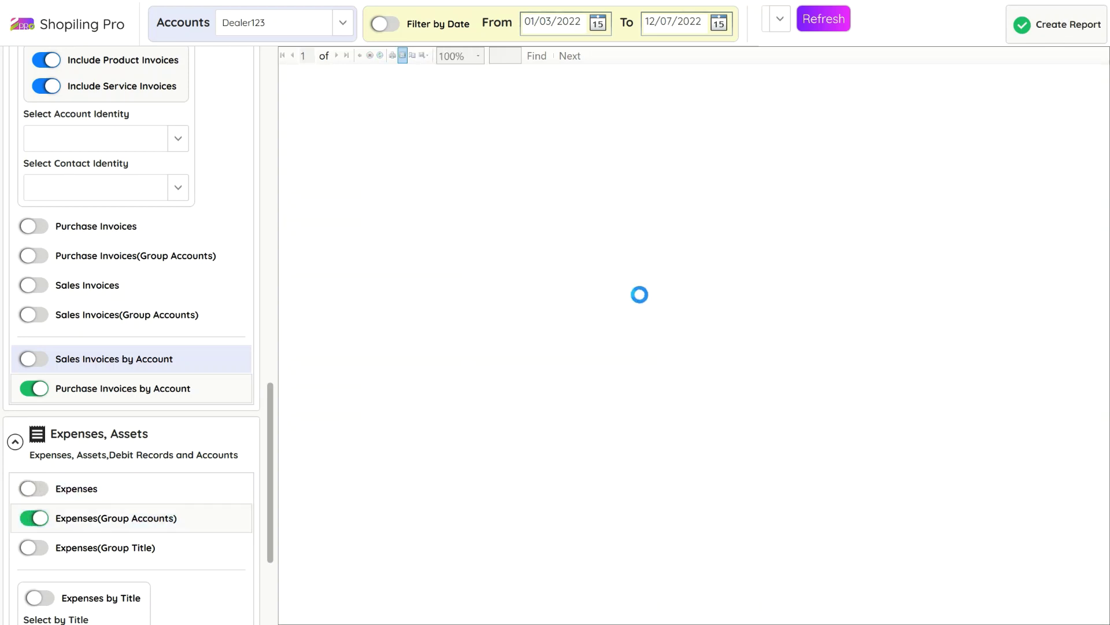
scroll(541, 461, "down", 3)
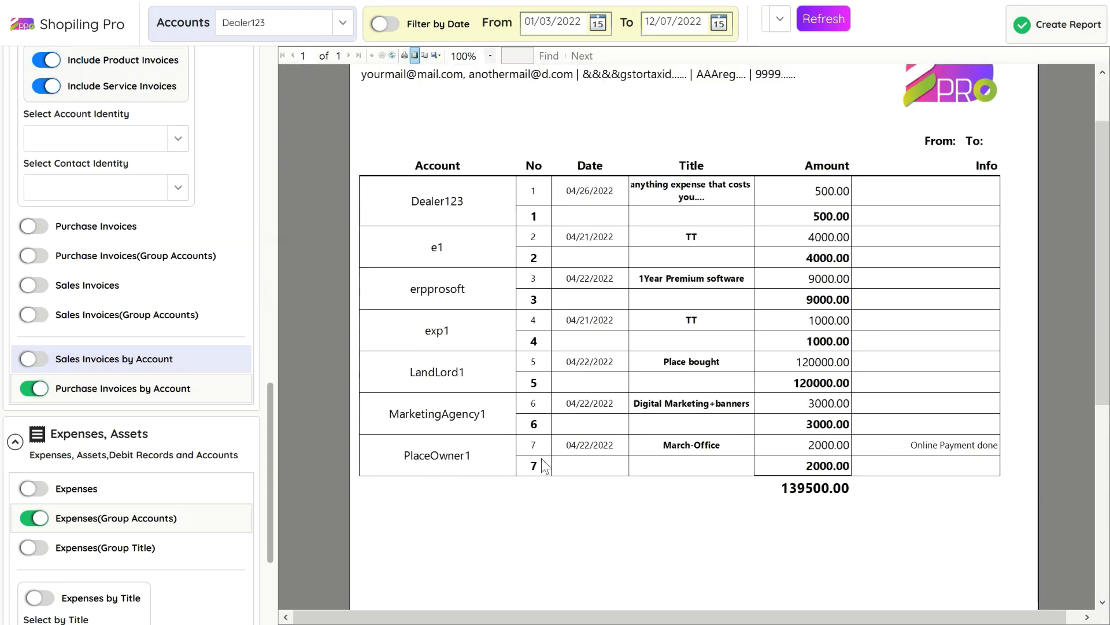
Generate the Expenses (Group Title) report of expenses grouped by title.
left_click(104, 546)
scroll(266, 506, "down", 3)
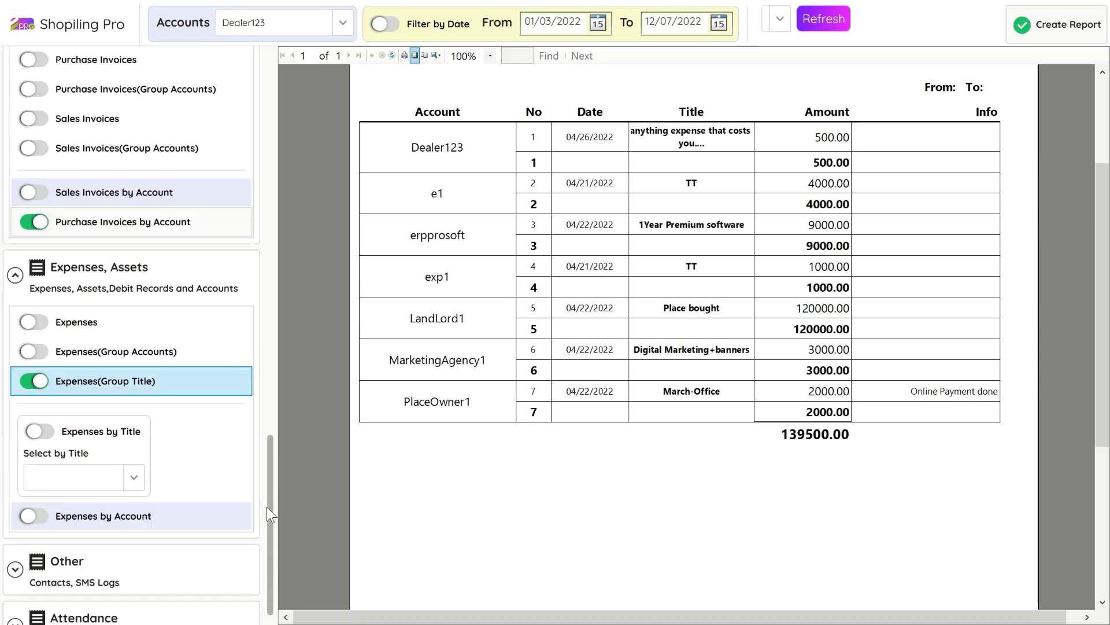
left_click(1076, 33)
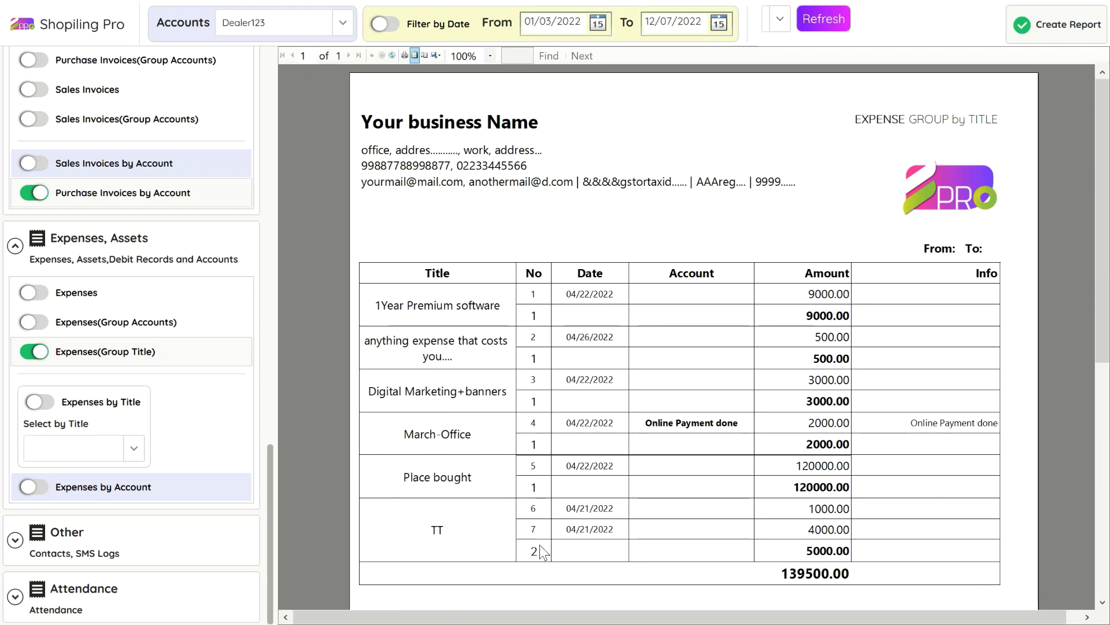
Generate Expenses by Title for TT: 4000.00 and 1000.00 across two accounts, totalling 5000.00.
left_click(105, 412)
left_click(115, 446)
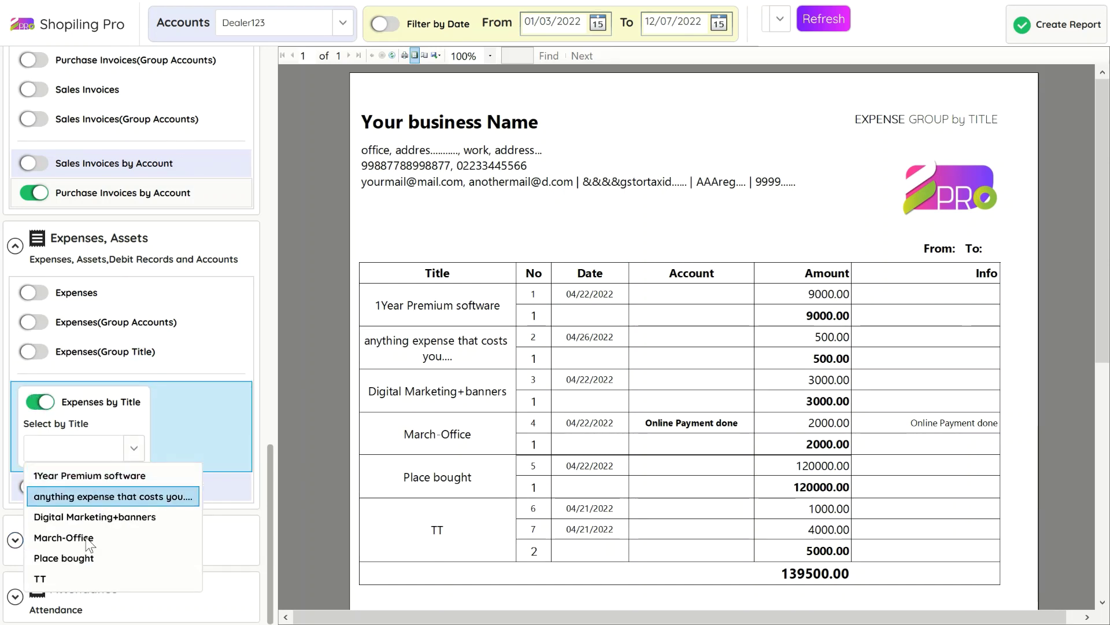
left_click(76, 578)
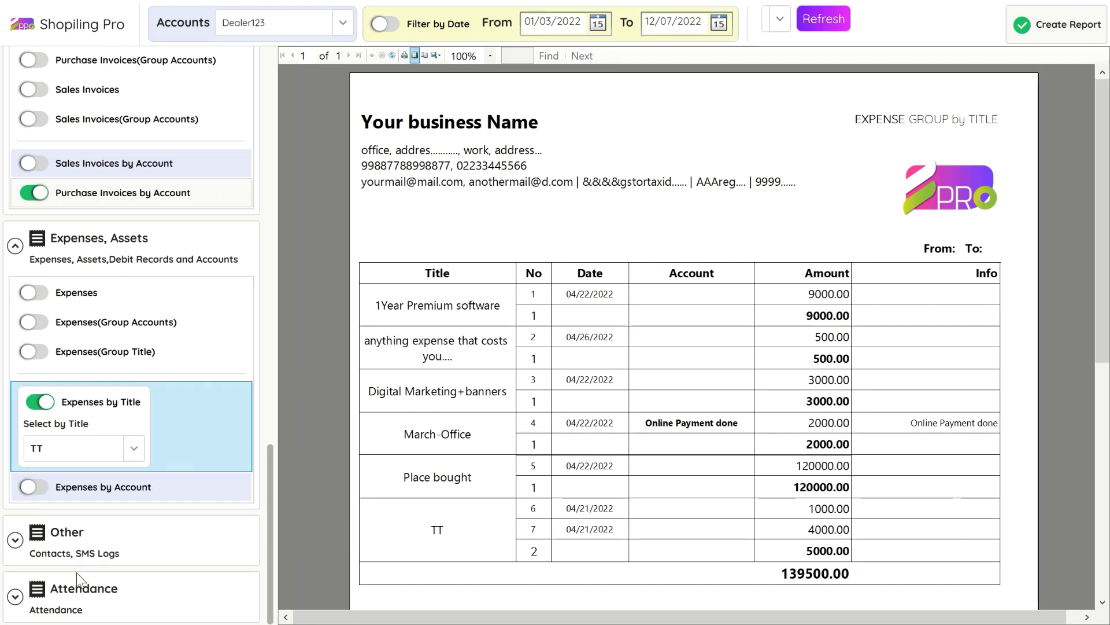
left_click(1071, 30)
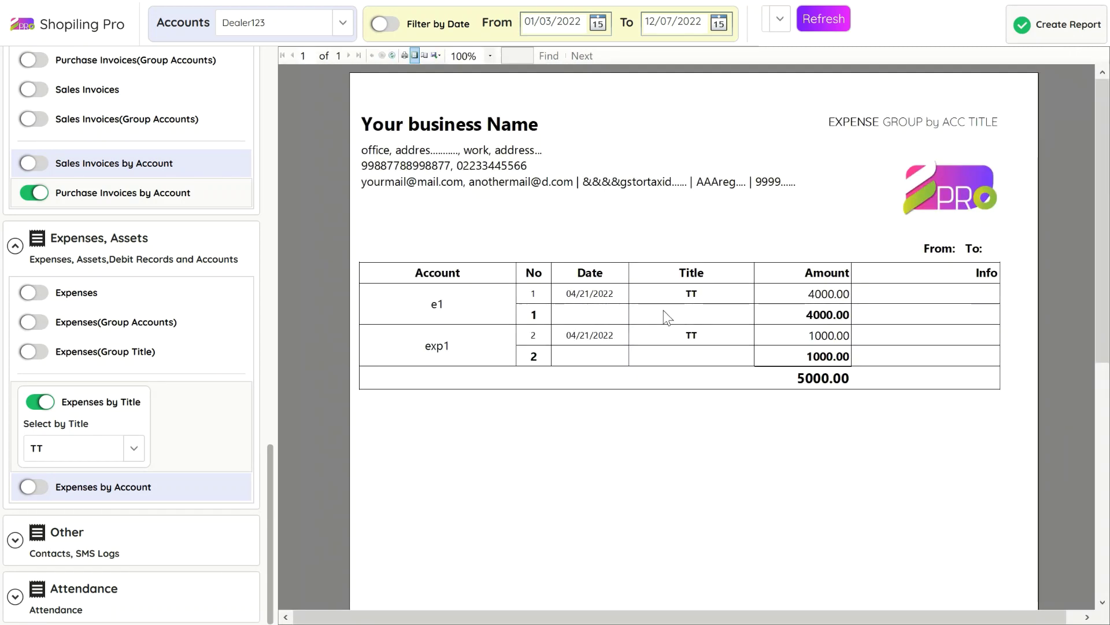
Generate Dealer123's Expenses by Account report (one 500.00 expense), then open the account list for LandLord1.
left_click(99, 489)
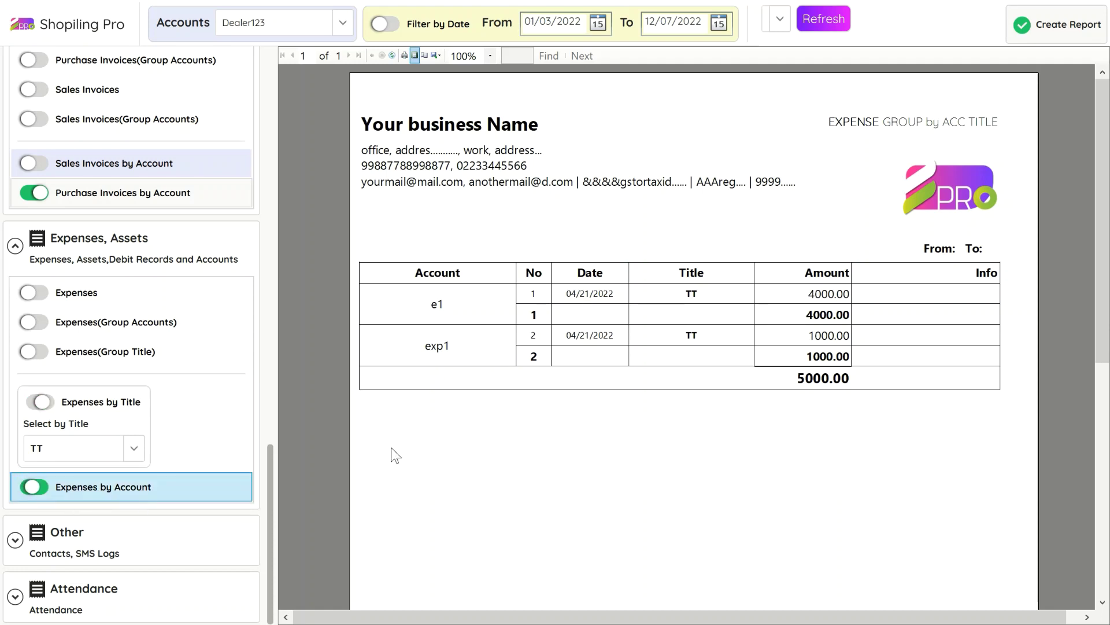
left_click(1040, 12)
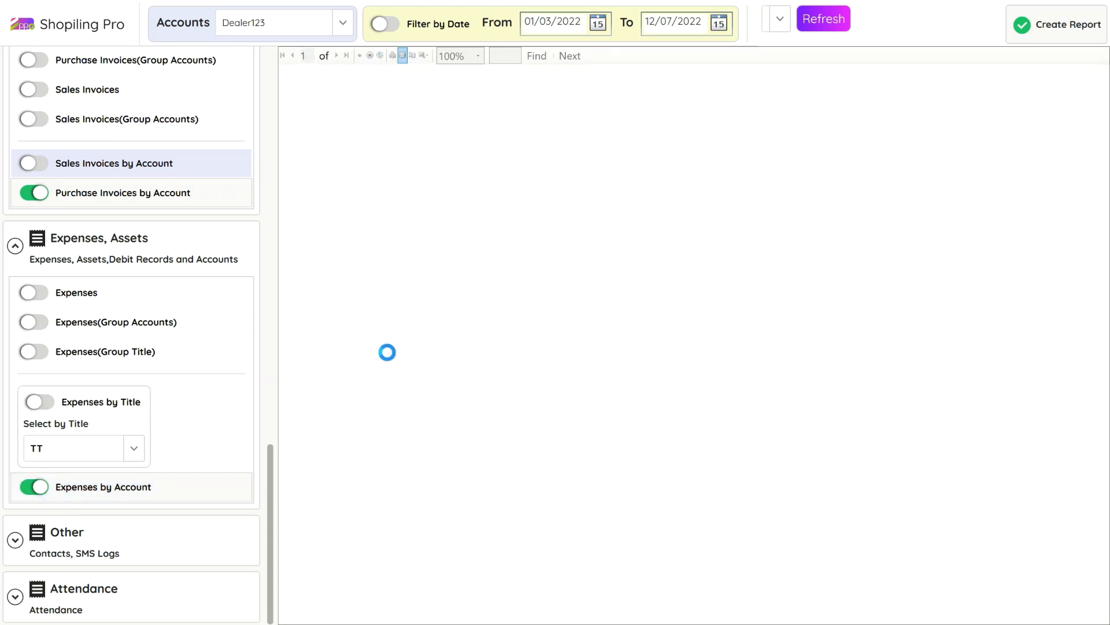
scroll(368, 457, "down", 2)
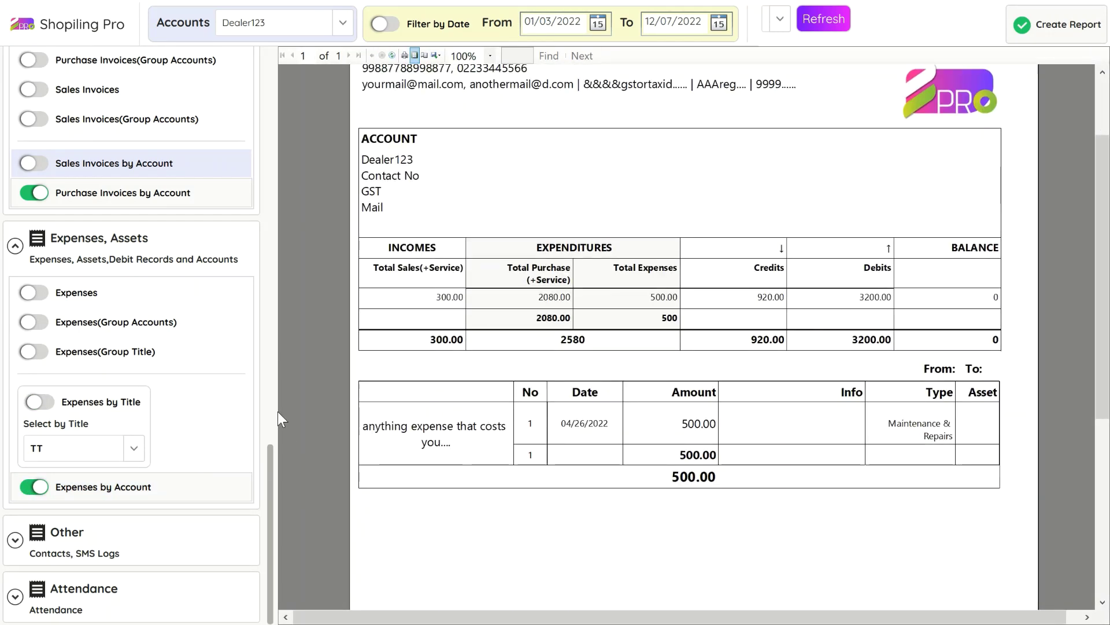
left_click(300, 22)
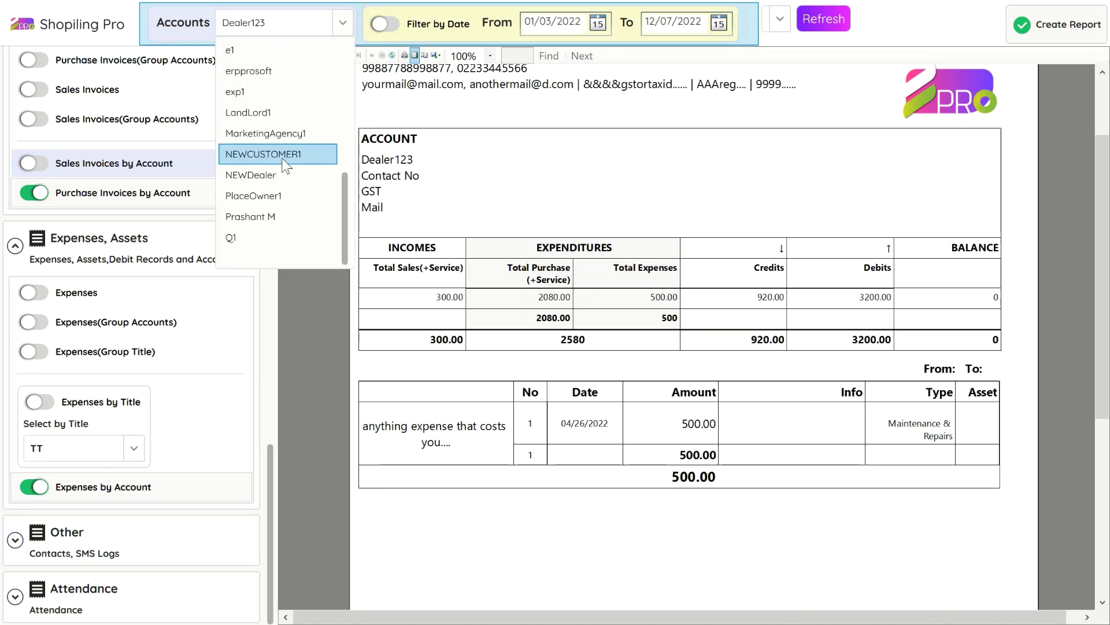